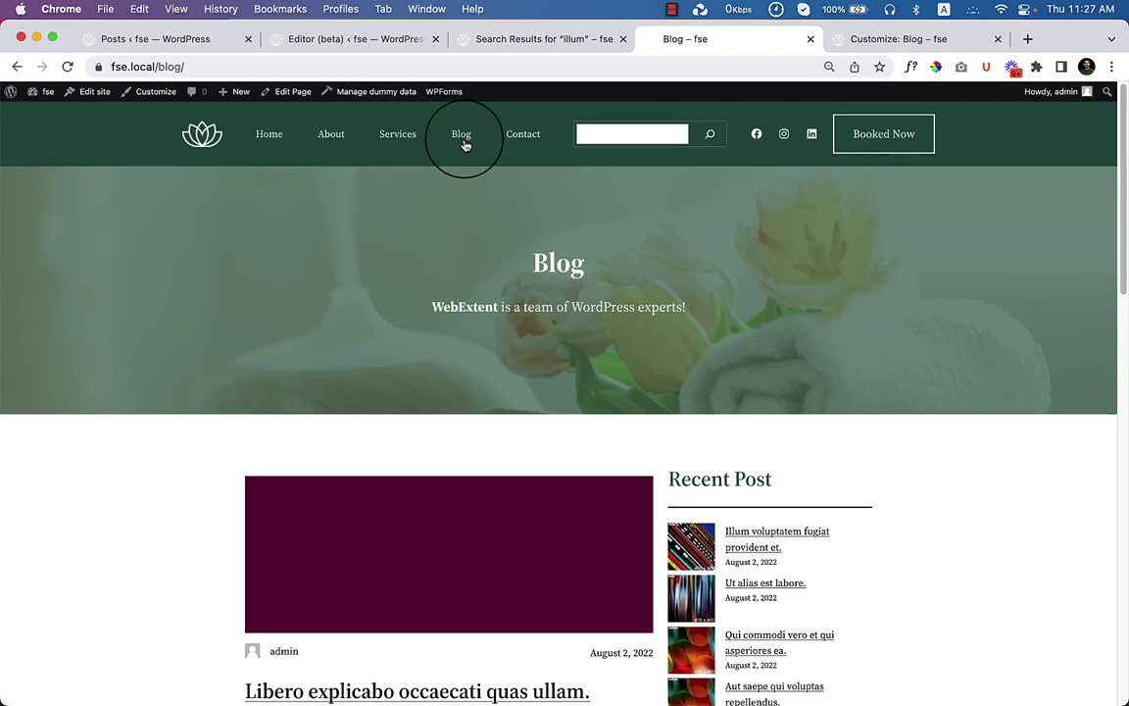
Step: Look through the Blog page, then open the site's Contact page for editing at its empty paragraph
{"action": "scroll", "coordinate": [627, 284], "scroll_direction": "down", "scroll_amount": 5}
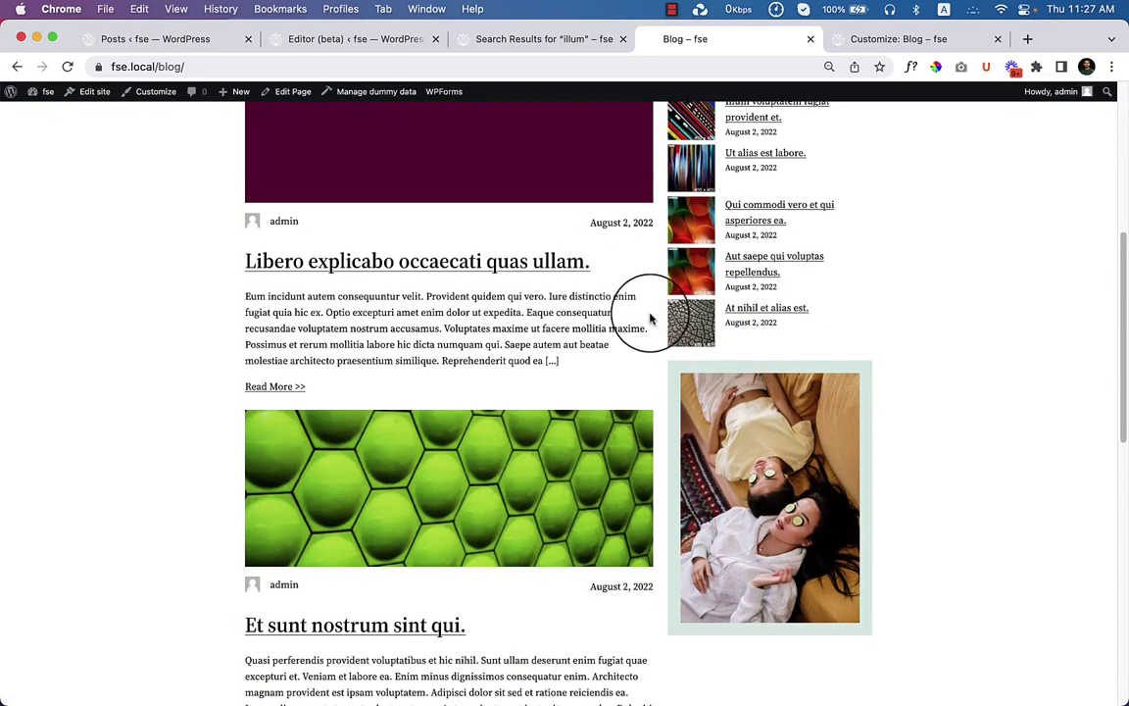
{"action": "scroll", "coordinate": [650, 318], "scroll_direction": "down", "scroll_amount": 15}
{"action": "scroll", "coordinate": [650, 318], "scroll_direction": "up", "scroll_amount": 20}
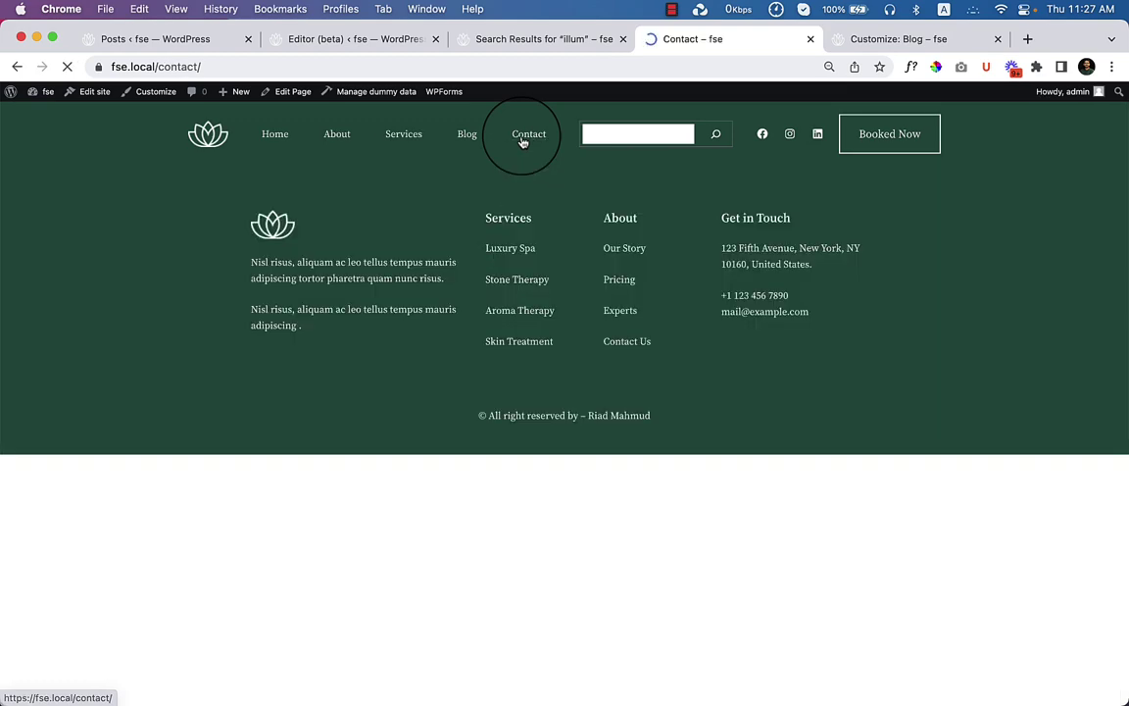
{"action": "left_click", "coordinate": [291, 91]}
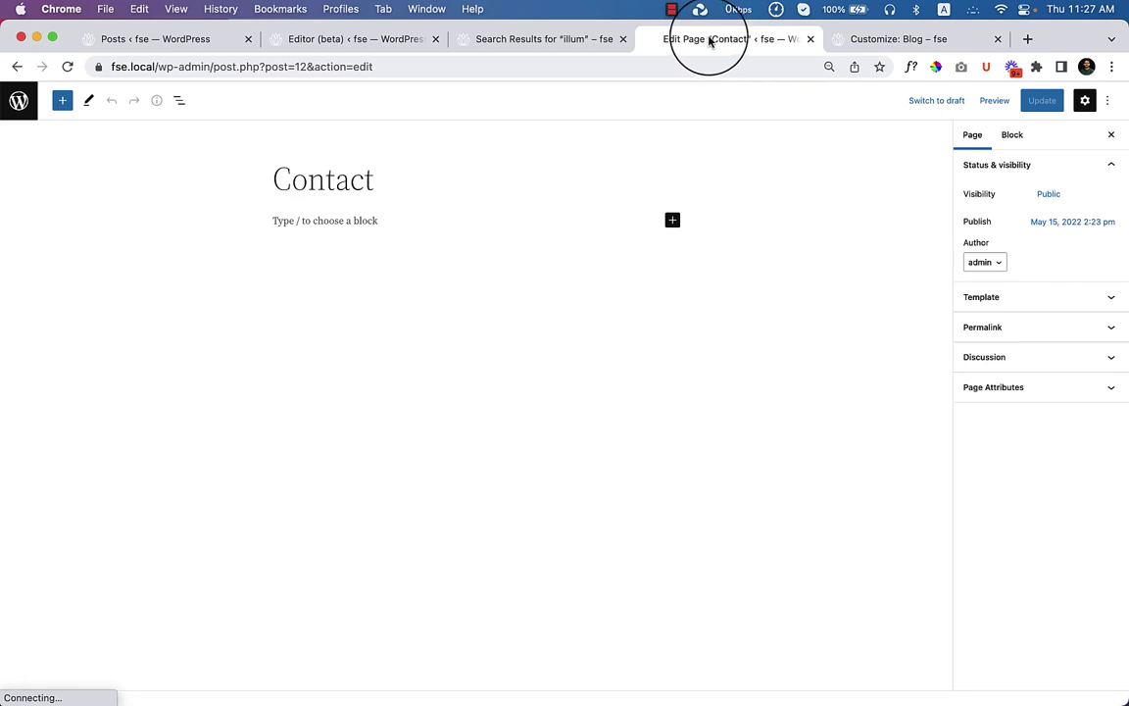
{"action": "left_click", "coordinate": [358, 218]}
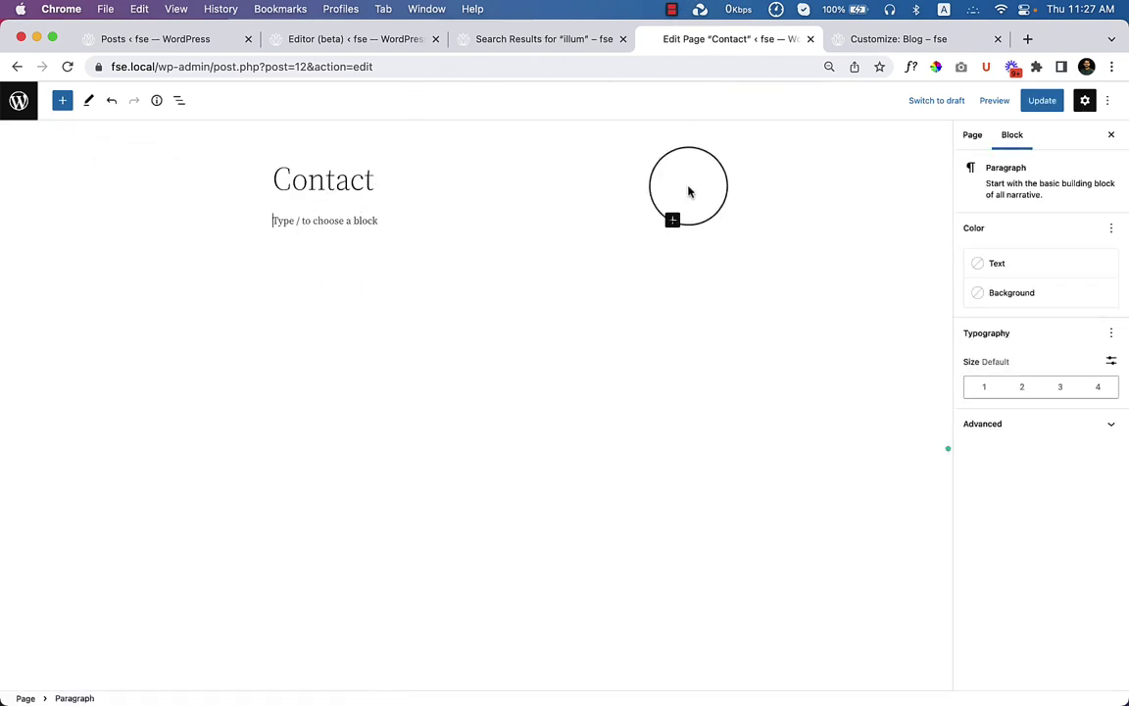
Step: Browse the Featured block patterns for a layout suited to the Contact page
{"action": "left_click", "coordinate": [60, 100]}
{"action": "left_click", "coordinate": [104, 181]}
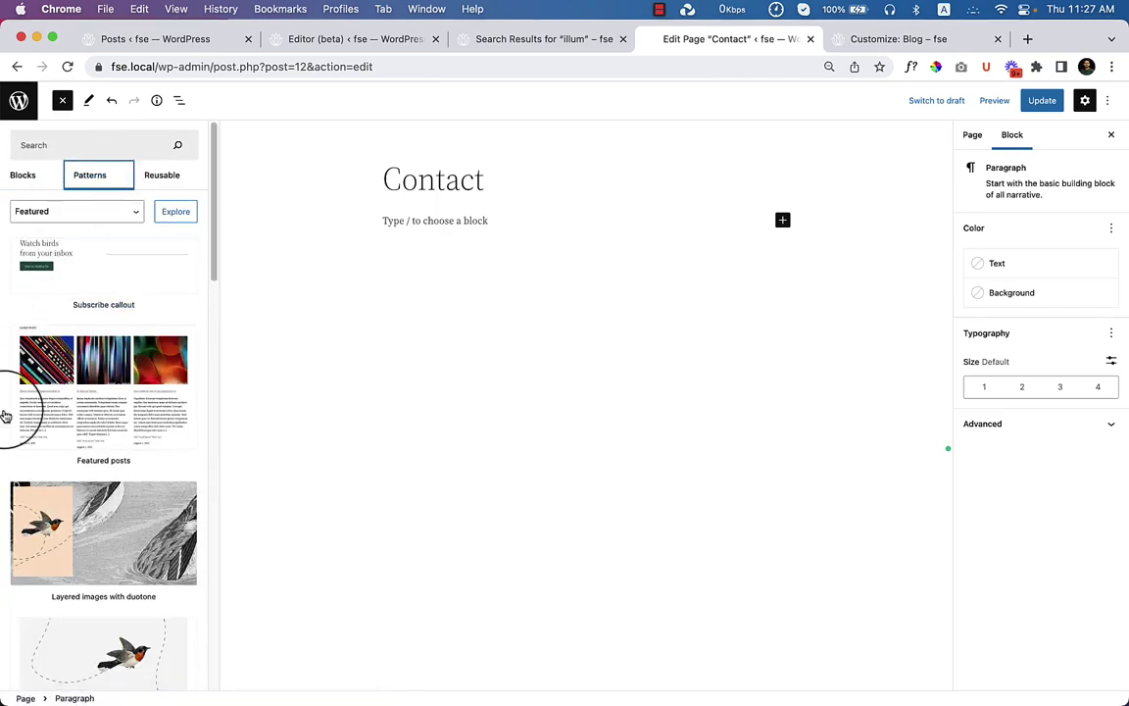
{"action": "scroll", "coordinate": [93, 512], "scroll_direction": "down", "scroll_amount": 5}
{"action": "scroll", "coordinate": [94, 513], "scroll_direction": "down", "scroll_amount": 5}
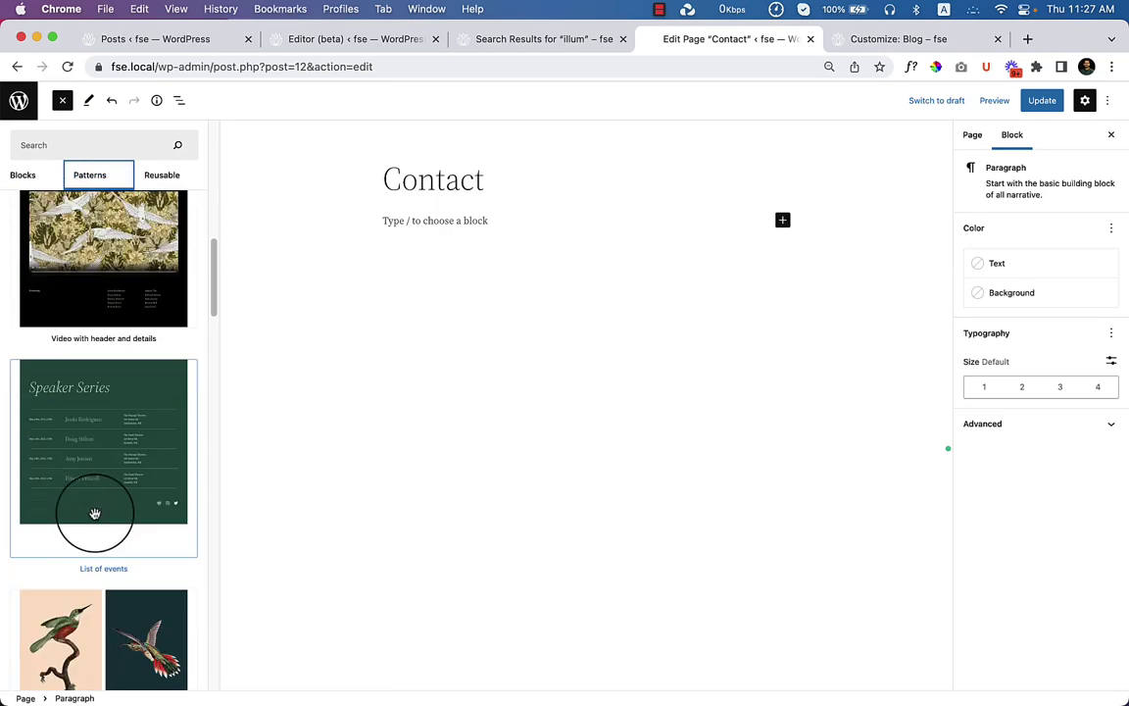
{"action": "scroll", "coordinate": [94, 513], "scroll_direction": "down", "scroll_amount": 10}
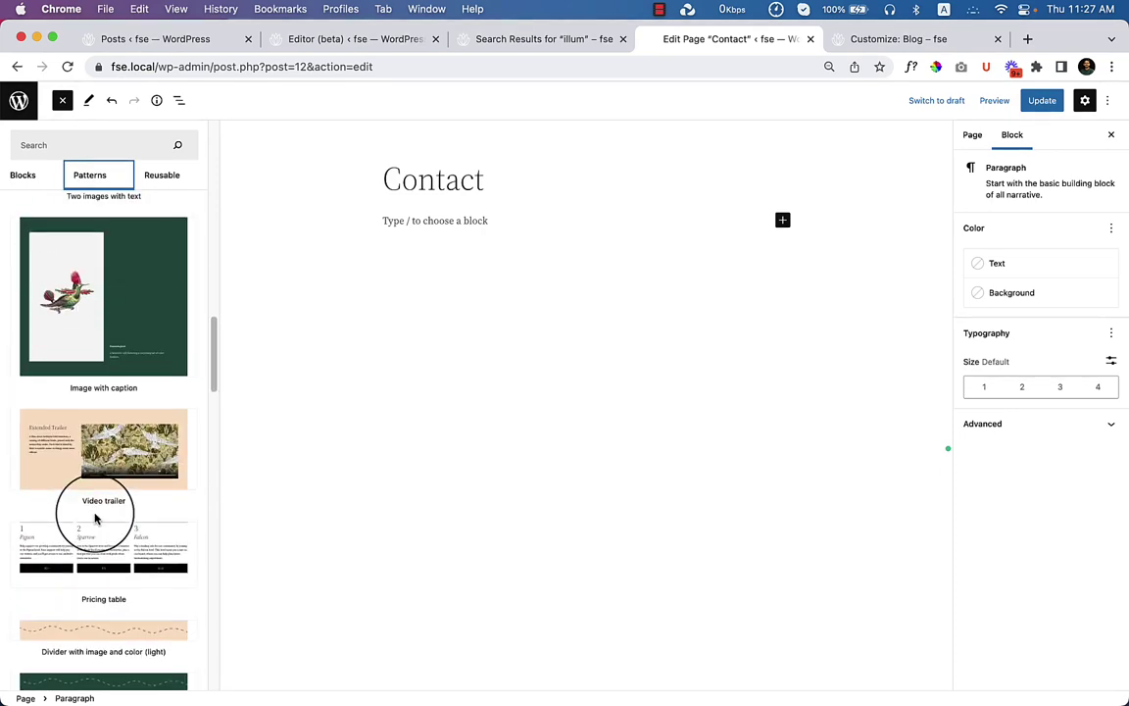
Step: Open wordpress.org in a new browser tab and search its pattern directory for "contact"
{"action": "left_click", "coordinate": [1028, 39]}
{"action": "type", "text": "wordpress.org"}
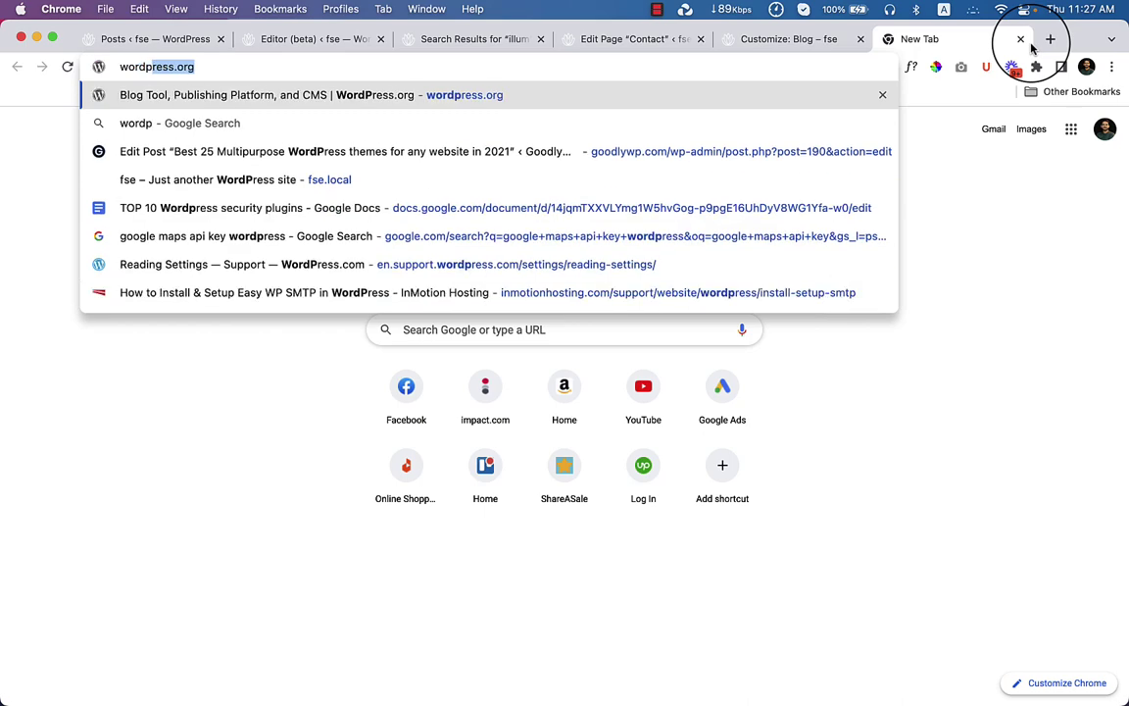
{"action": "key", "text": "Return"}
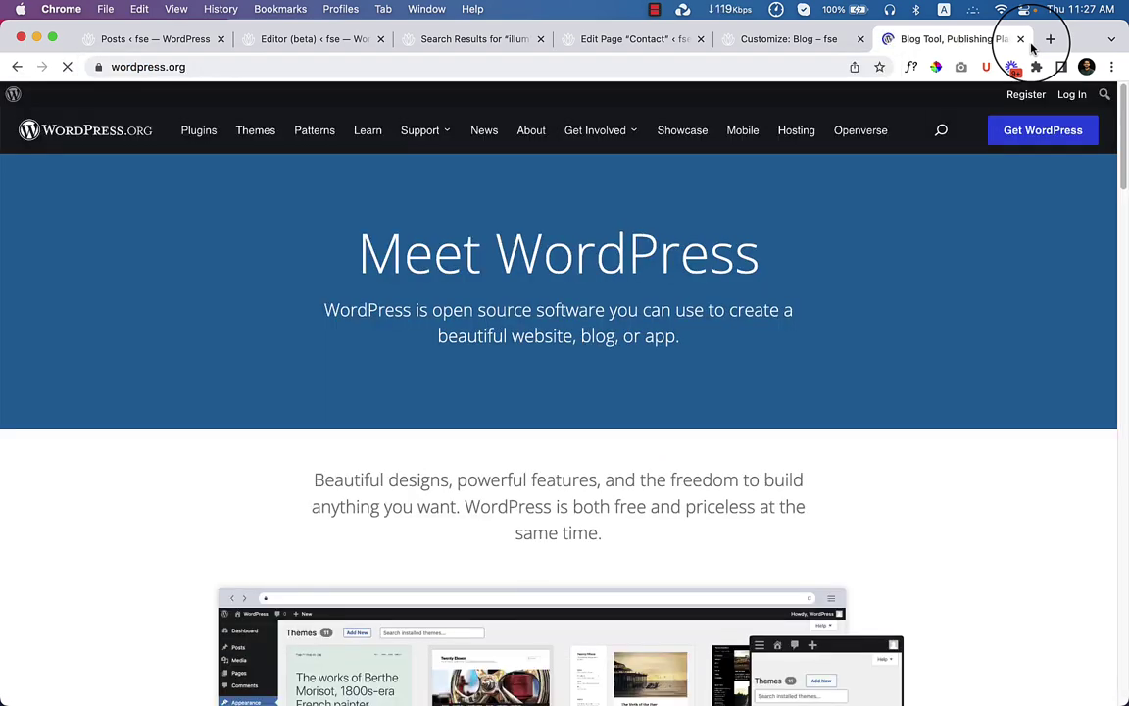
{"action": "left_click", "coordinate": [332, 136]}
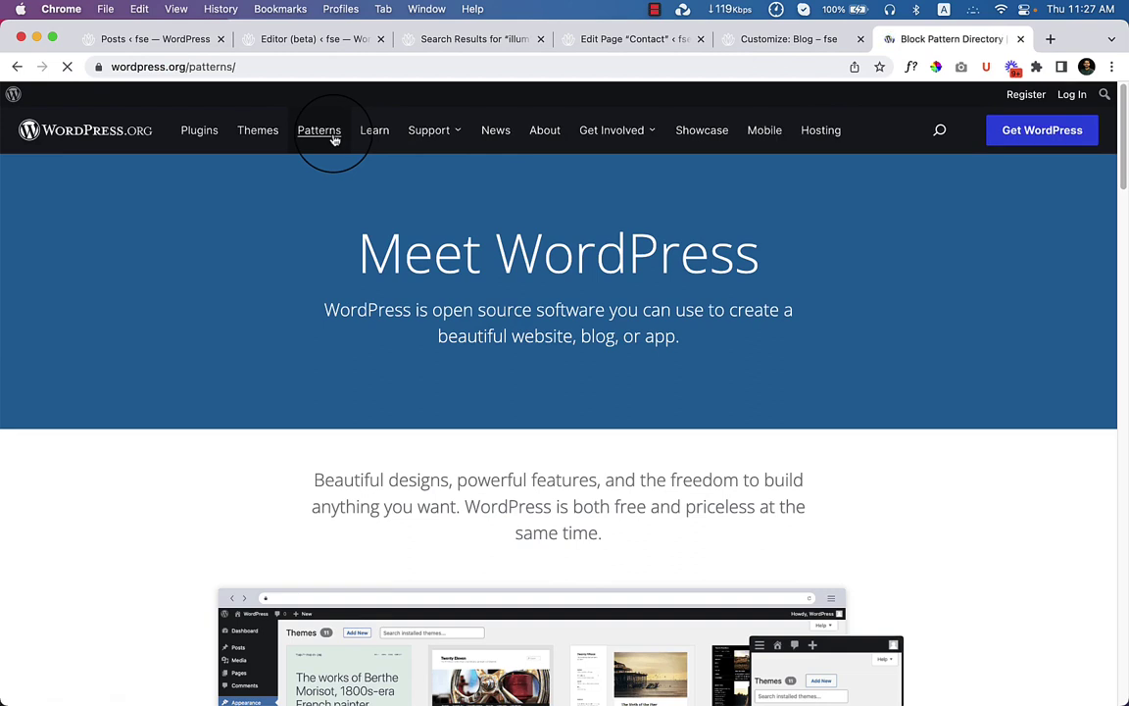
{"action": "left_click", "coordinate": [283, 334]}
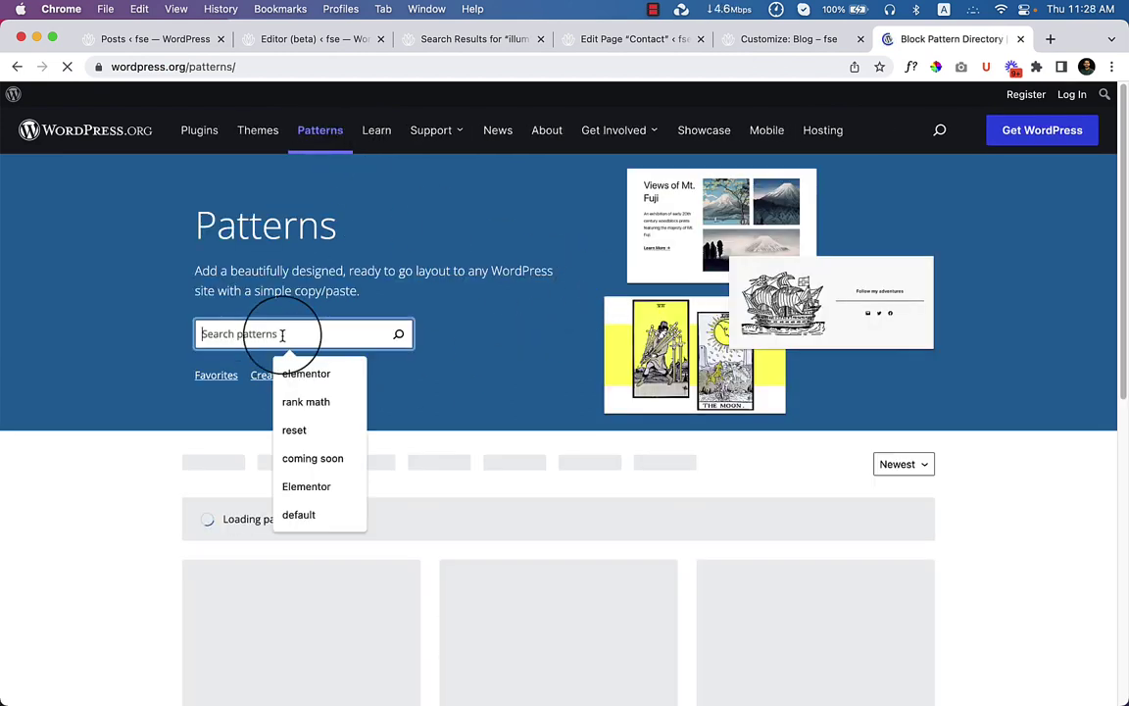
{"action": "type", "text": "contact"}
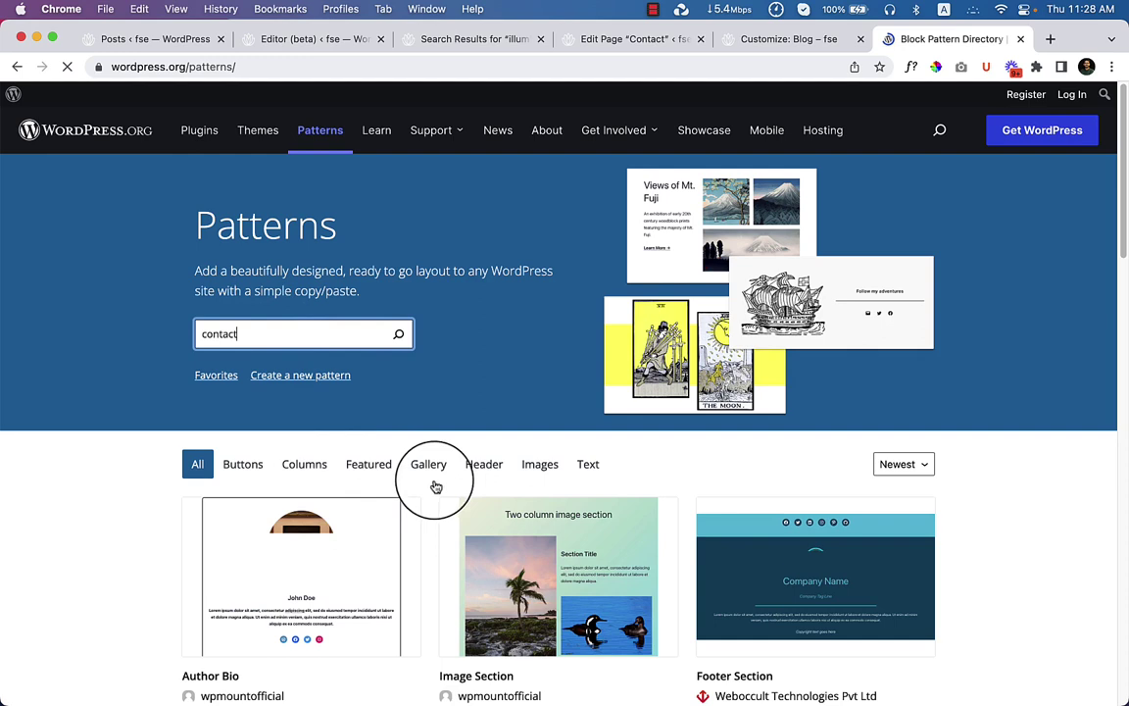
{"action": "left_click", "coordinate": [397, 336]}
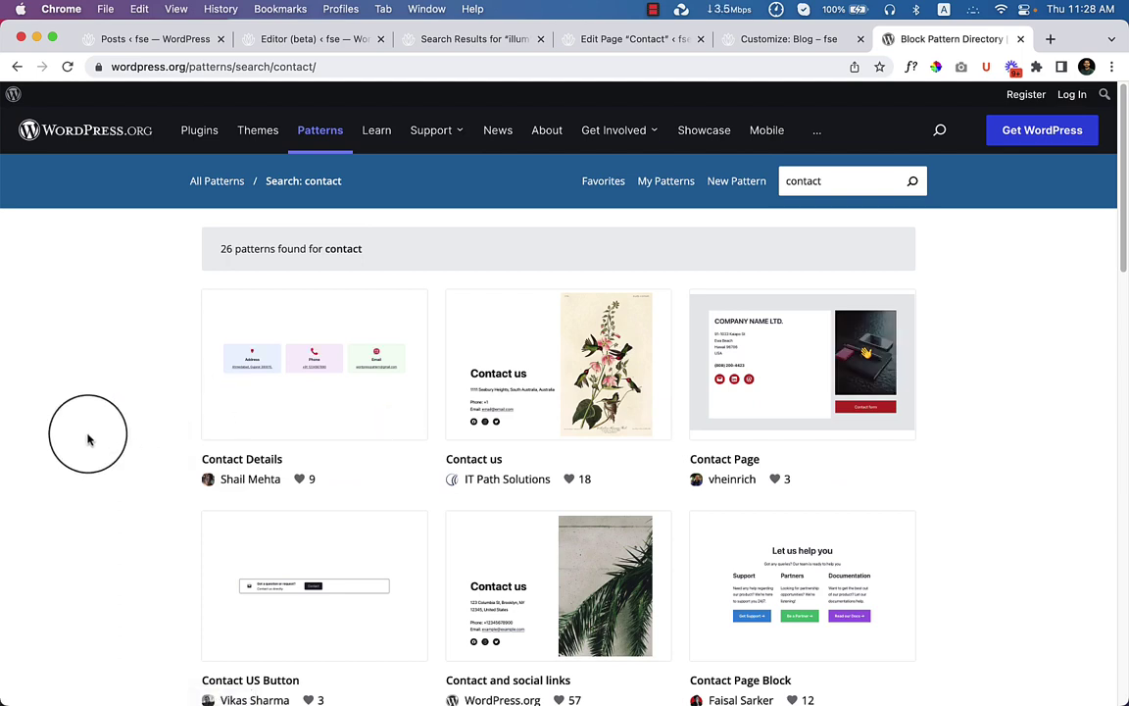
Step: Look through the contact pattern results and copy the "Contact and social links" pattern by WordPress.org
{"action": "scroll", "coordinate": [87, 440], "scroll_direction": "down", "scroll_amount": 3}
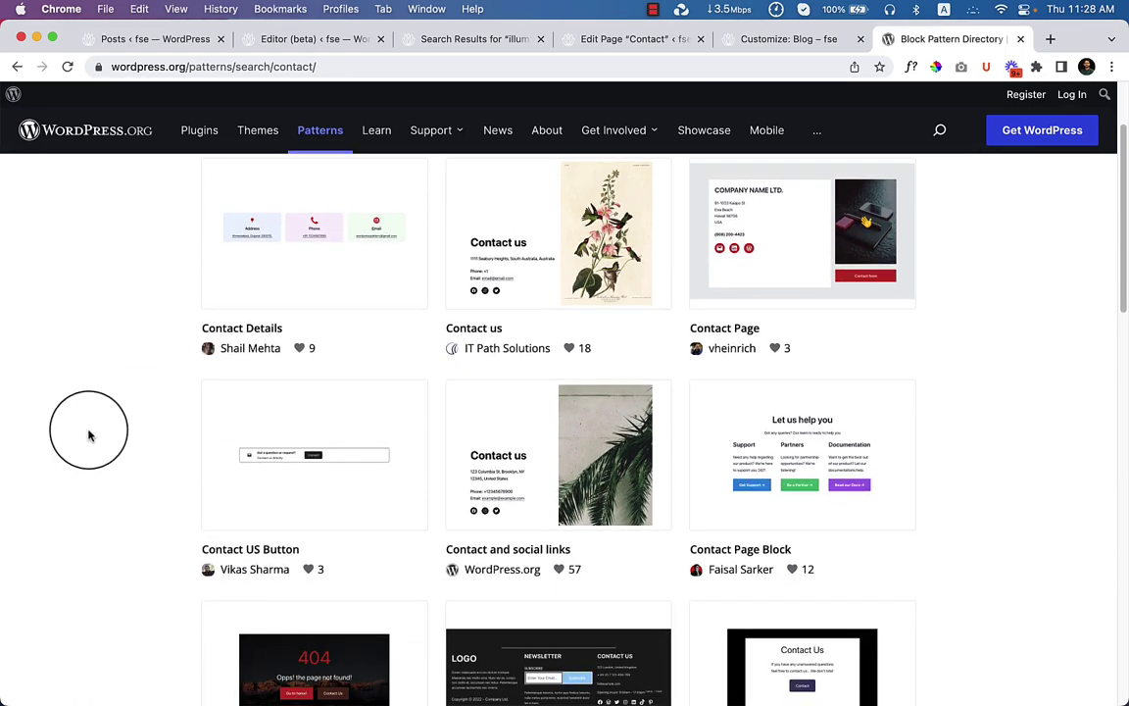
{"action": "scroll", "coordinate": [208, 429], "scroll_direction": "down", "scroll_amount": 4}
{"action": "scroll", "coordinate": [209, 428], "scroll_direction": "down", "scroll_amount": 4}
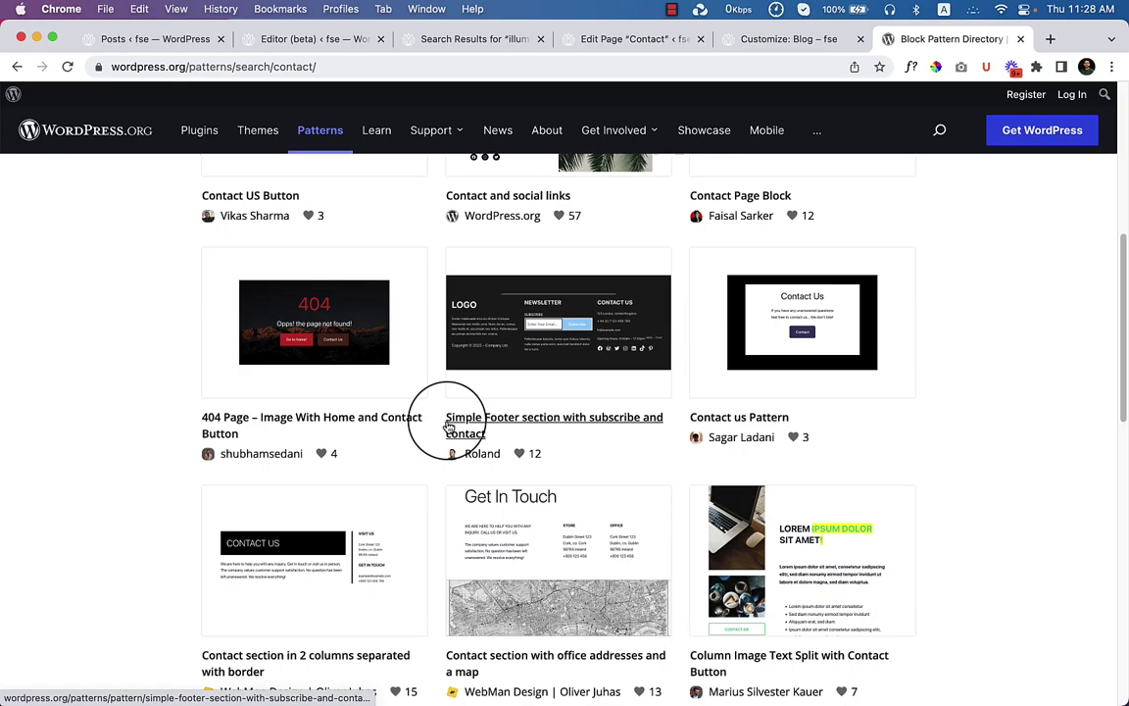
{"action": "scroll", "coordinate": [449, 425], "scroll_direction": "down", "scroll_amount": 10}
{"action": "scroll", "coordinate": [449, 425], "scroll_direction": "down", "scroll_amount": 4}
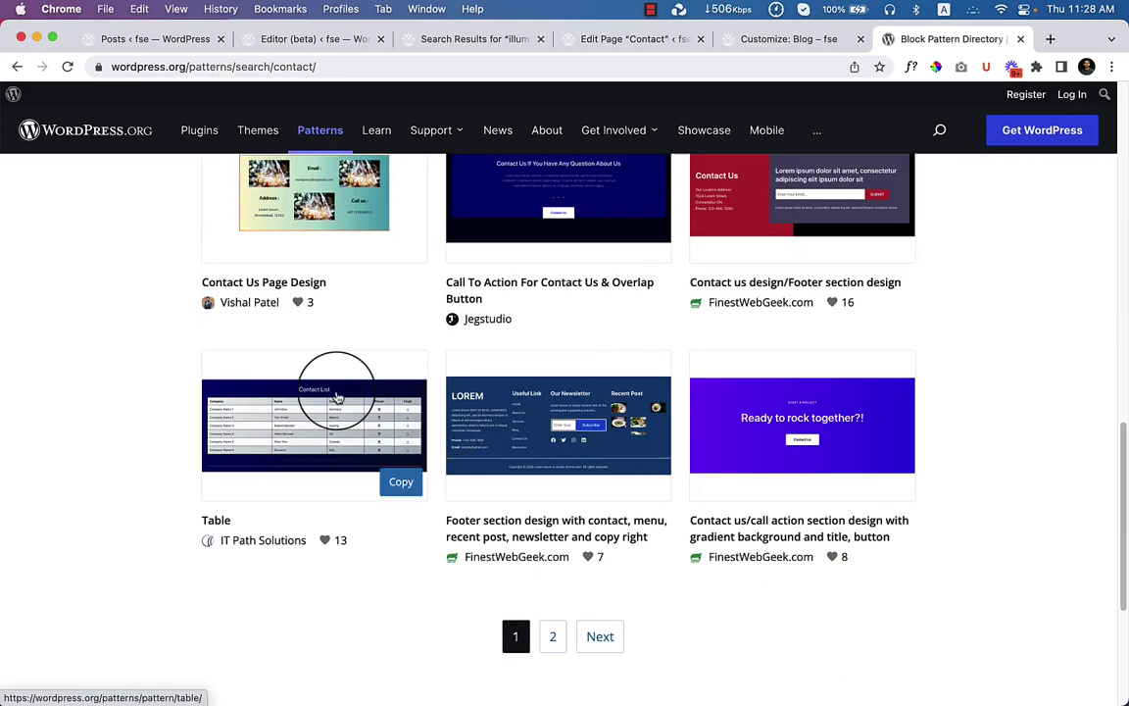
{"action": "scroll", "coordinate": [336, 396], "scroll_direction": "down", "scroll_amount": 5}
{"action": "scroll", "coordinate": [336, 396], "scroll_direction": "up", "scroll_amount": 20}
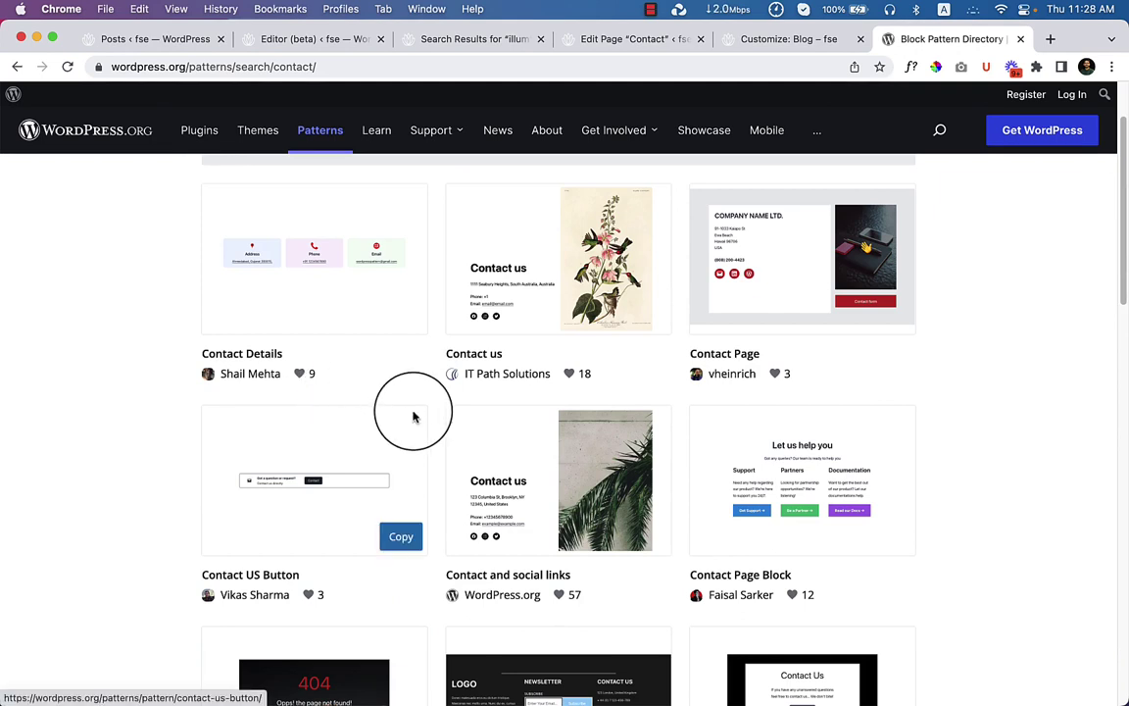
{"action": "left_click", "coordinate": [645, 536]}
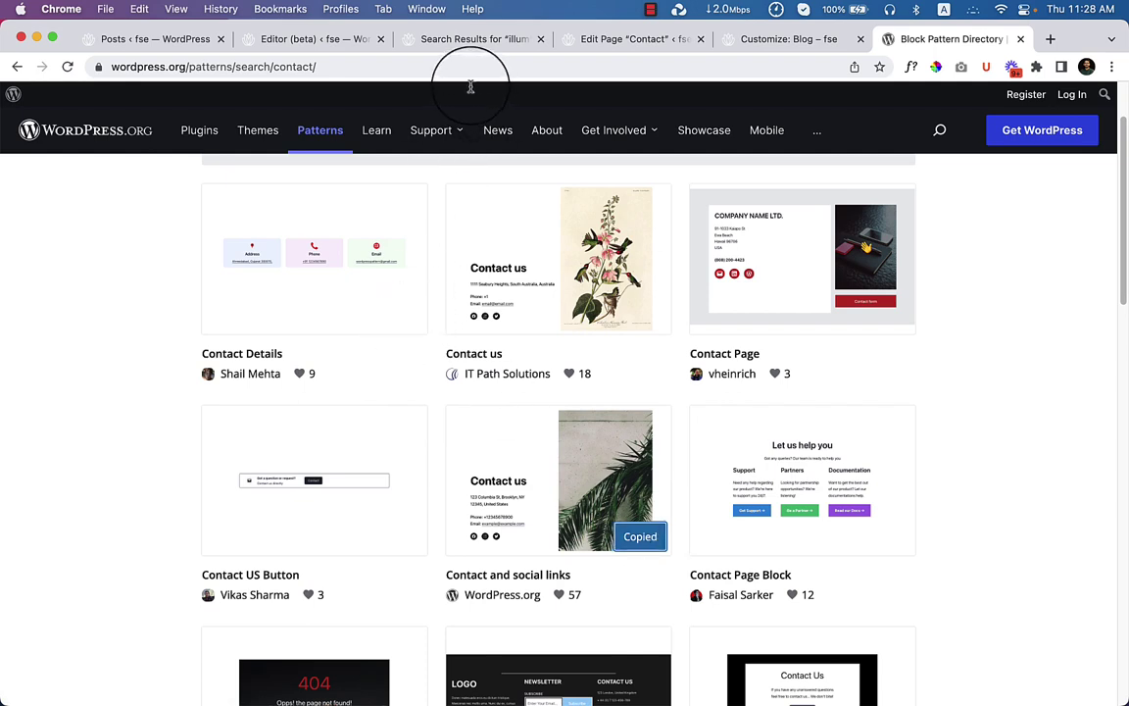
Step: Paste the copied pattern into the empty paragraph of the Contact page in the editor
{"action": "left_click", "coordinate": [622, 39]}
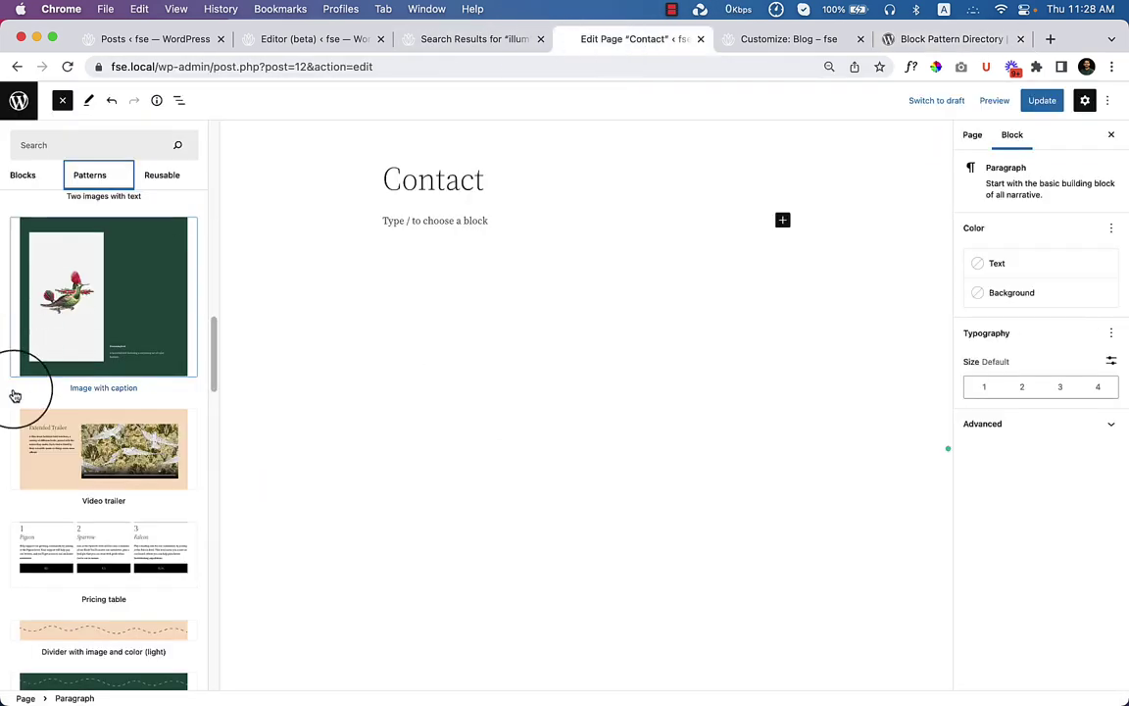
{"action": "left_click", "coordinate": [417, 219]}
{"action": "key", "text": "super+v"}
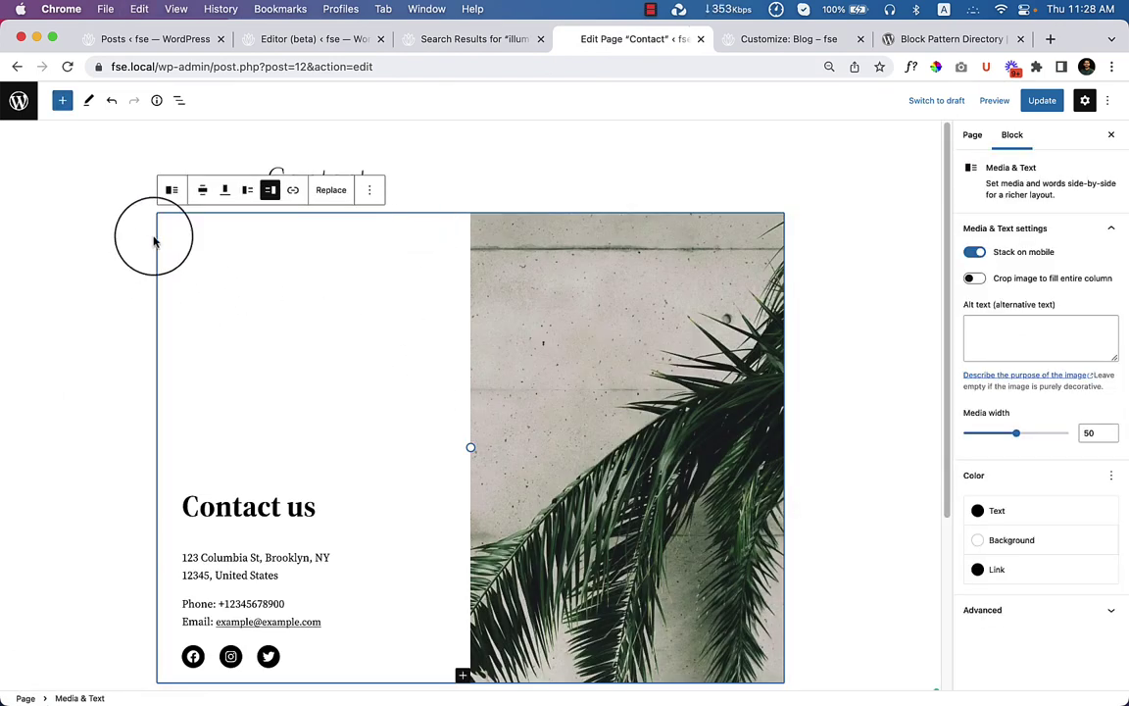
Step: Set the vertical alignment of the Media & Text block to Align middle and check the layout
{"action": "left_click", "coordinate": [224, 190]}
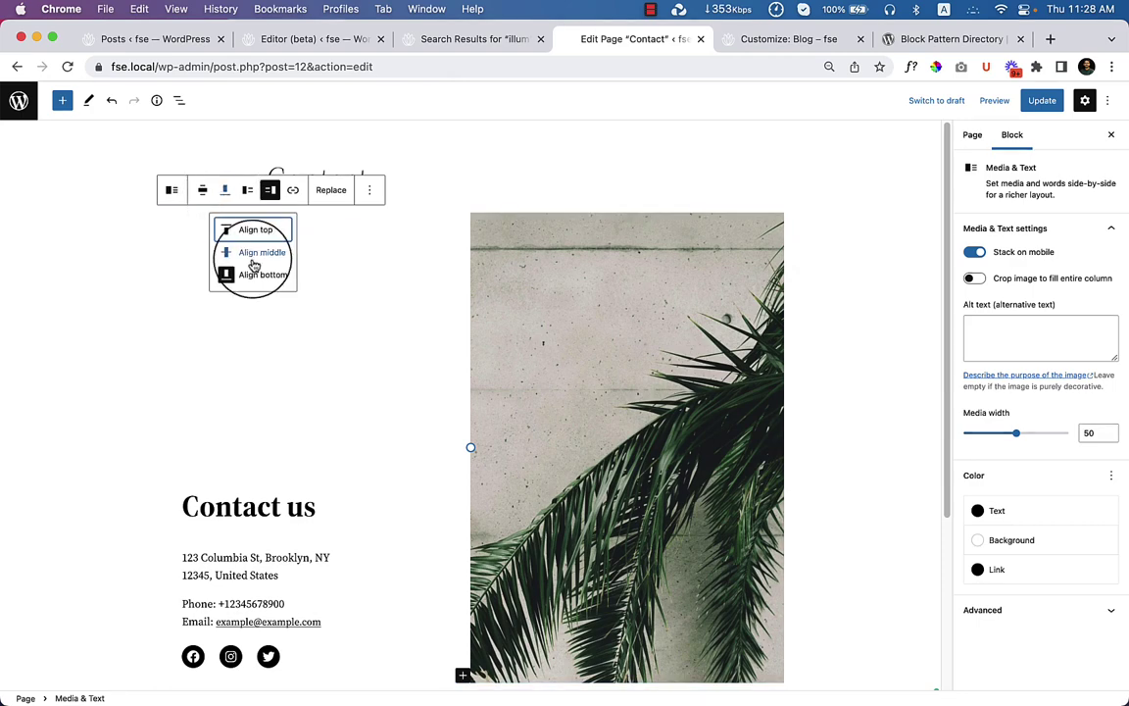
{"action": "left_click", "coordinate": [254, 261]}
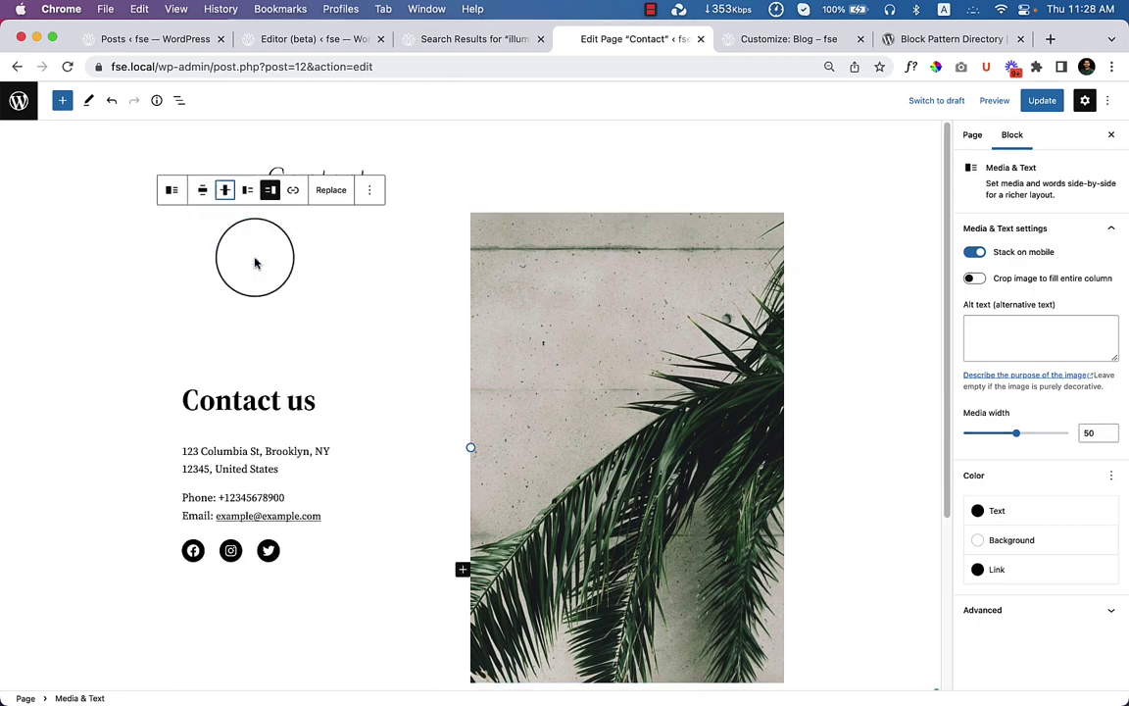
{"action": "left_click", "coordinate": [173, 217]}
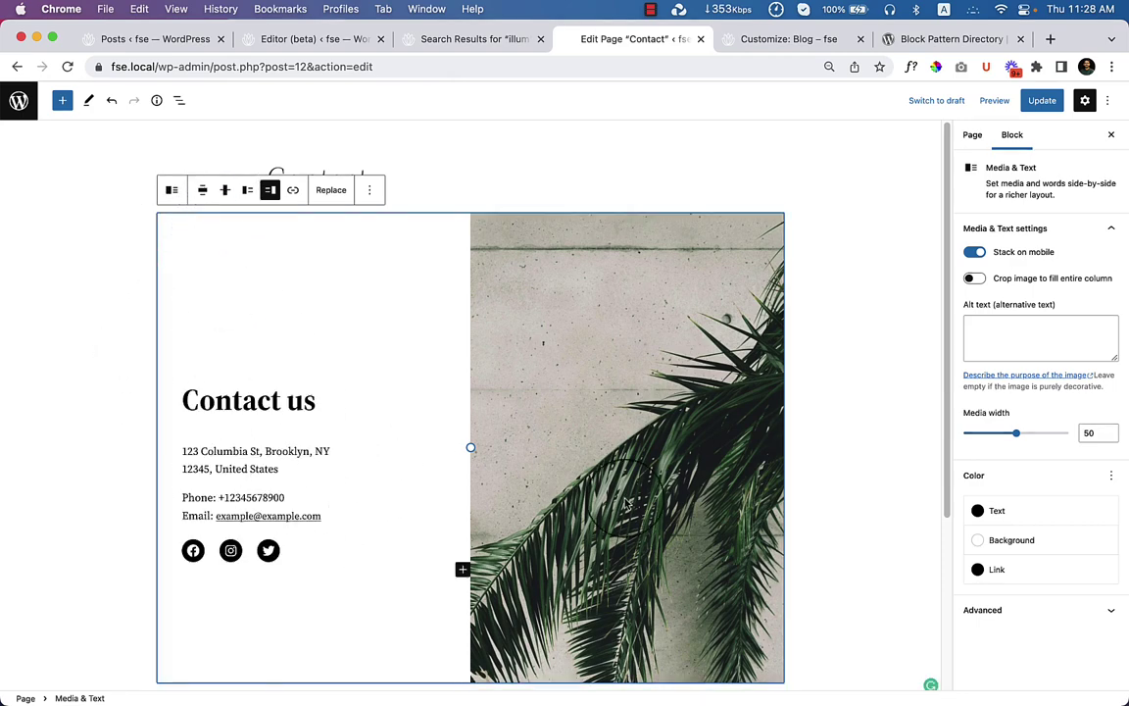
{"action": "scroll", "coordinate": [547, 449], "scroll_direction": "down", "scroll_amount": 3}
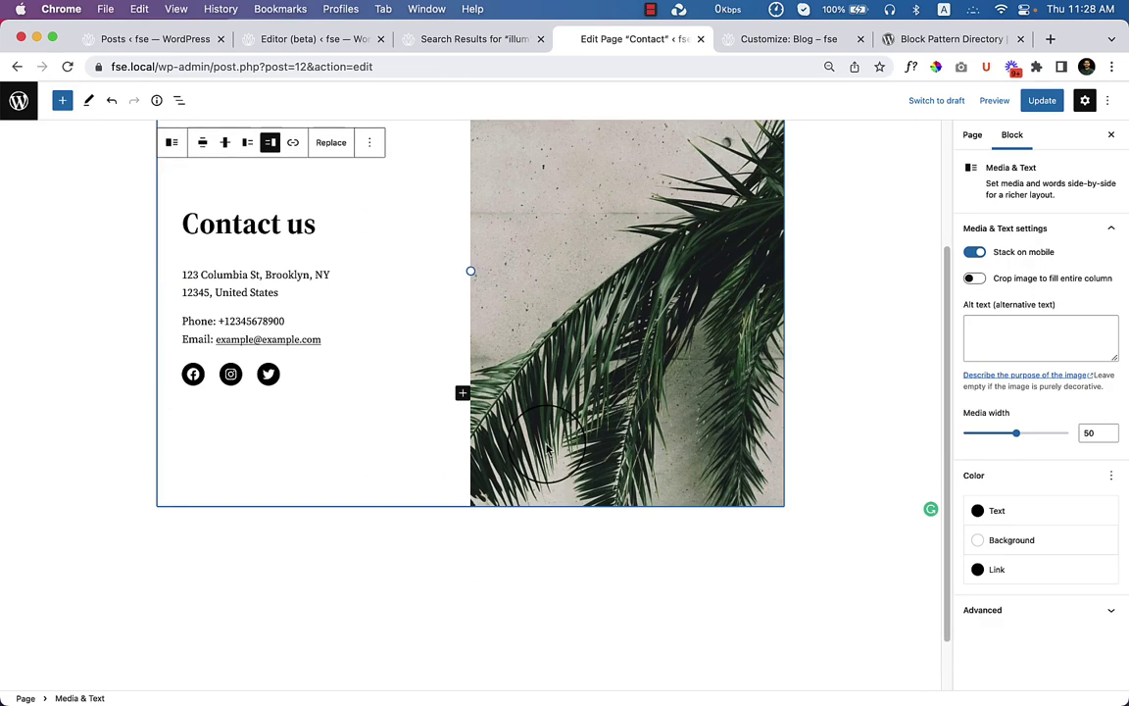
{"action": "scroll", "coordinate": [546, 447], "scroll_direction": "up", "scroll_amount": 3}
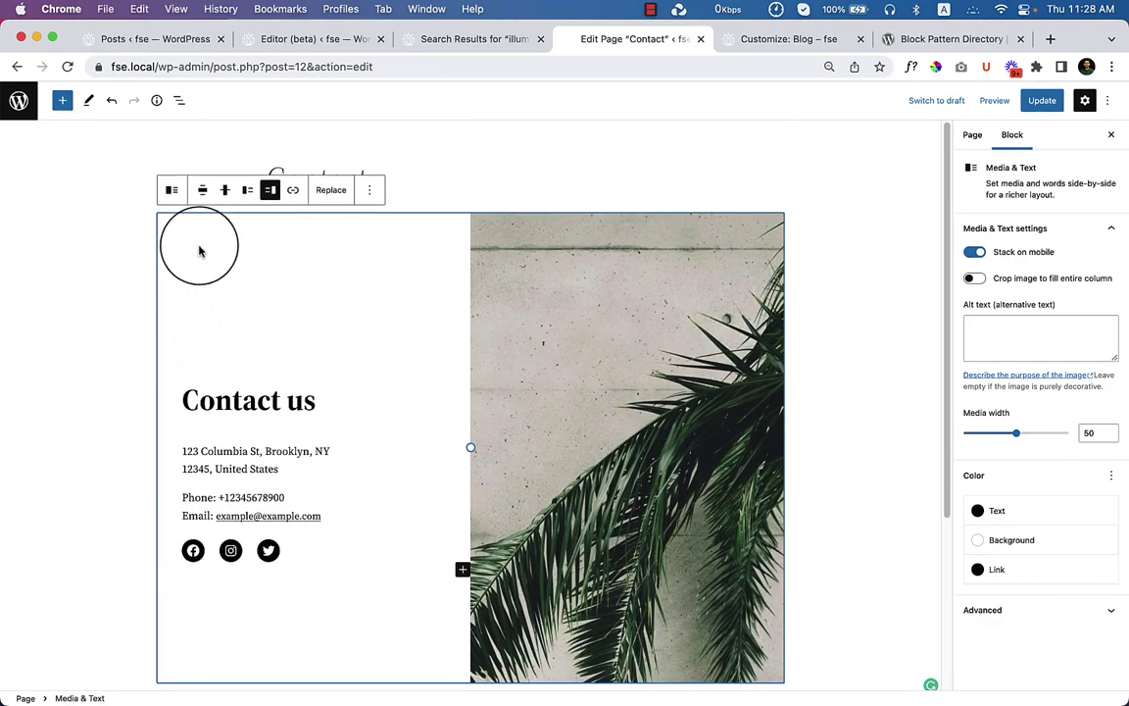
Step: Update the Contact page and review the published version in a new browser tab
{"action": "left_click", "coordinate": [1037, 102]}
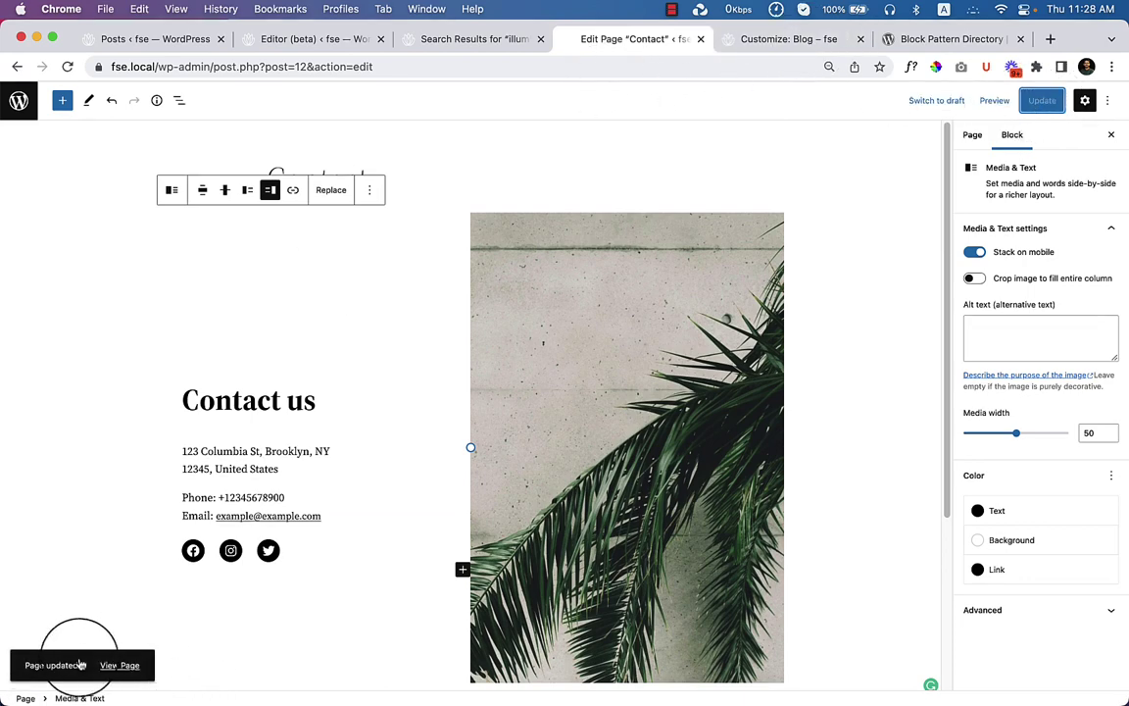
{"action": "right_click", "coordinate": [109, 667]}
{"action": "left_click", "coordinate": [166, 437]}
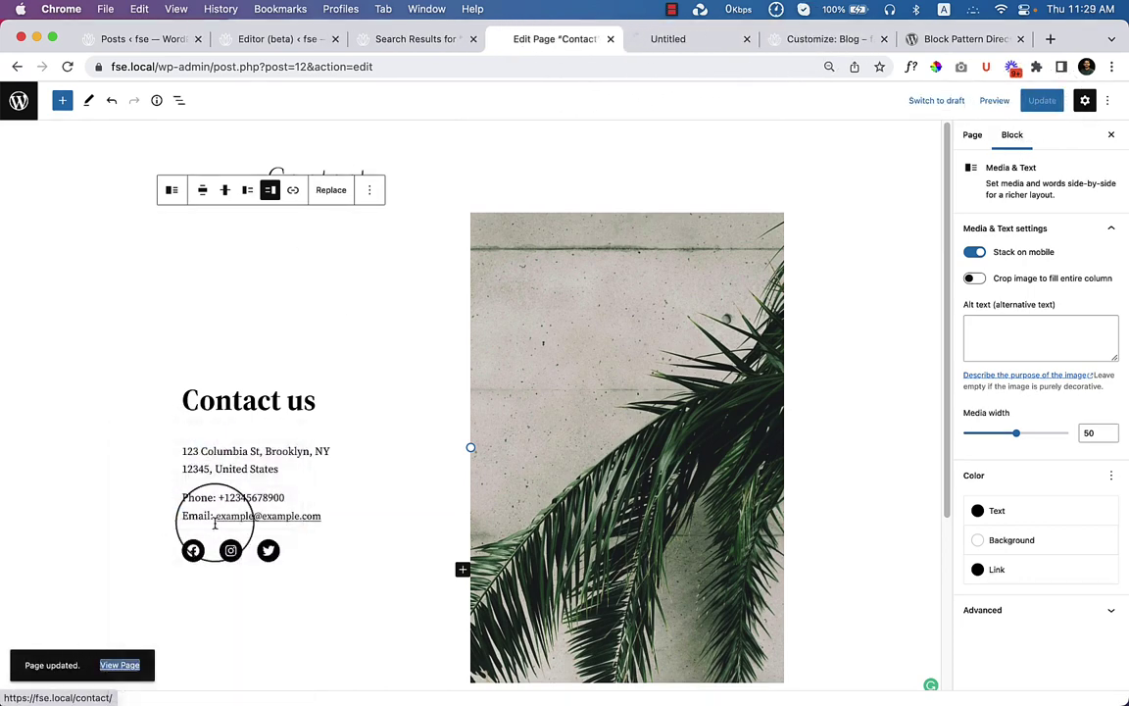
{"action": "left_click", "coordinate": [675, 40]}
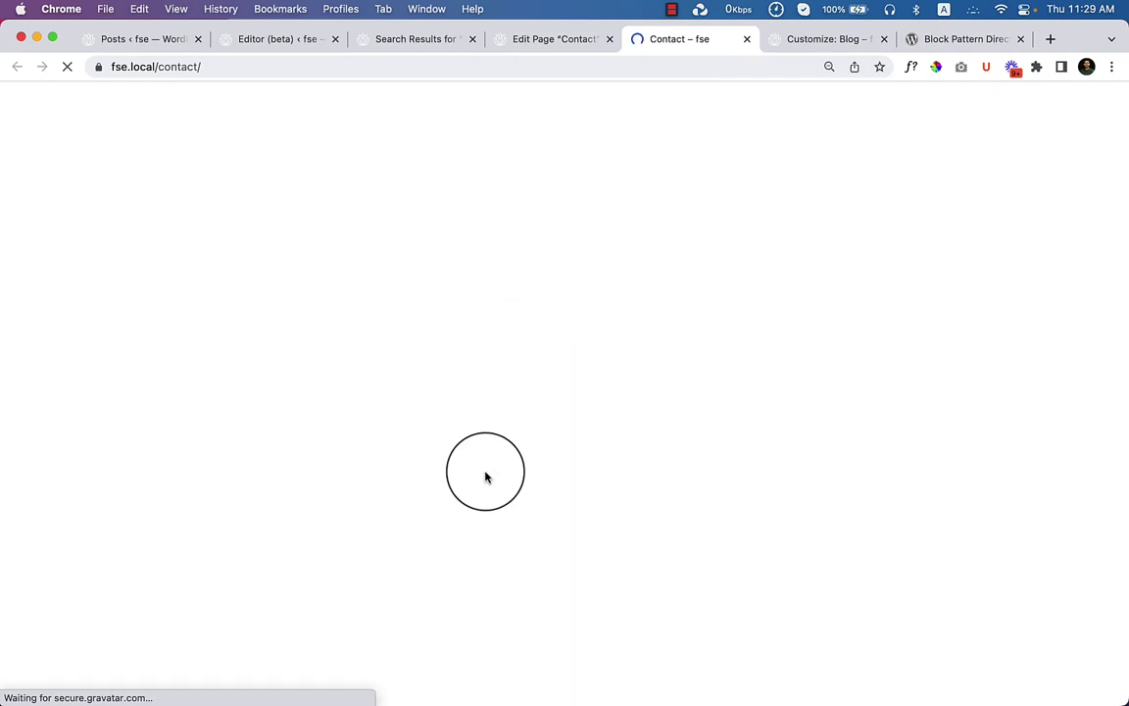
{"action": "scroll", "coordinate": [487, 477], "scroll_direction": "down", "scroll_amount": 7}
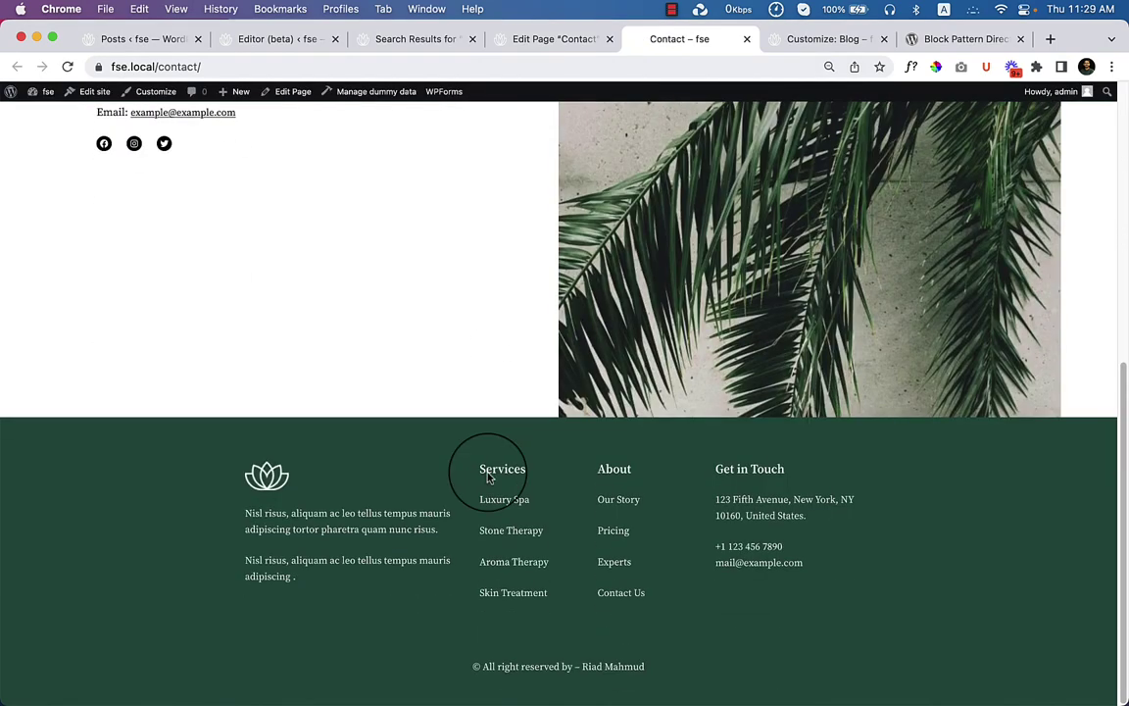
{"action": "scroll", "coordinate": [487, 477], "scroll_direction": "up", "scroll_amount": 7}
{"action": "scroll", "coordinate": [487, 477], "scroll_direction": "down", "scroll_amount": 4}
{"action": "scroll", "coordinate": [488, 478], "scroll_direction": "up", "scroll_amount": 5}
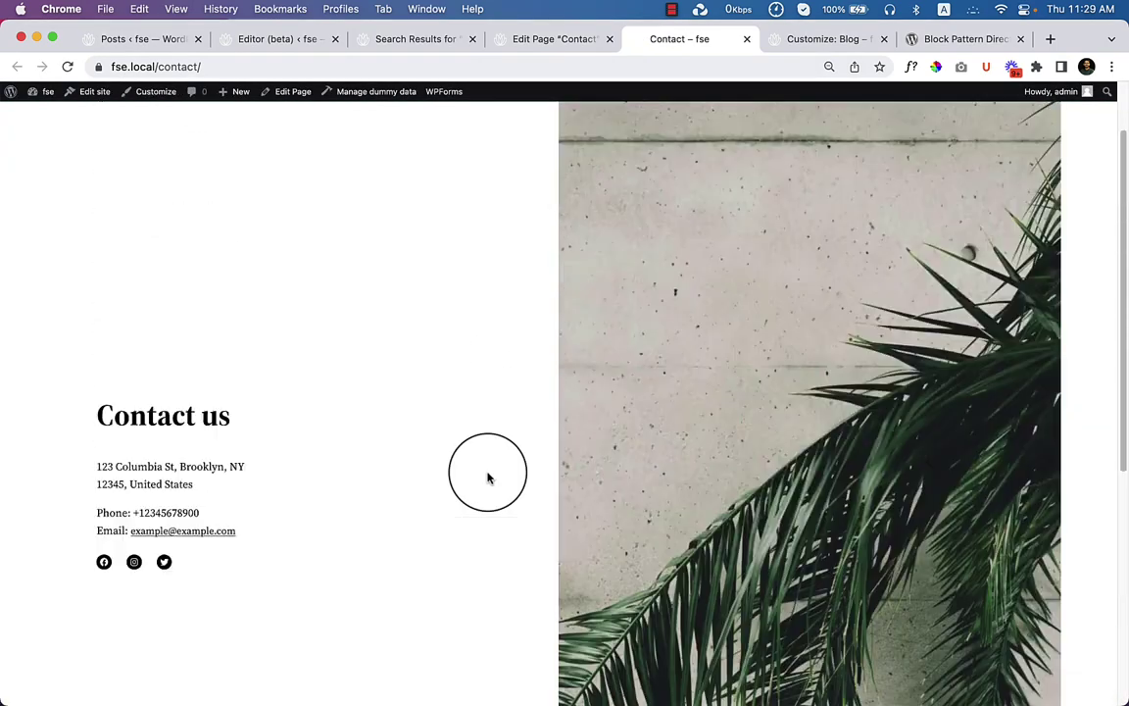
Step: Return to the Contact page editor and transform the Media & Text block into a Group
{"action": "left_click", "coordinate": [555, 40]}
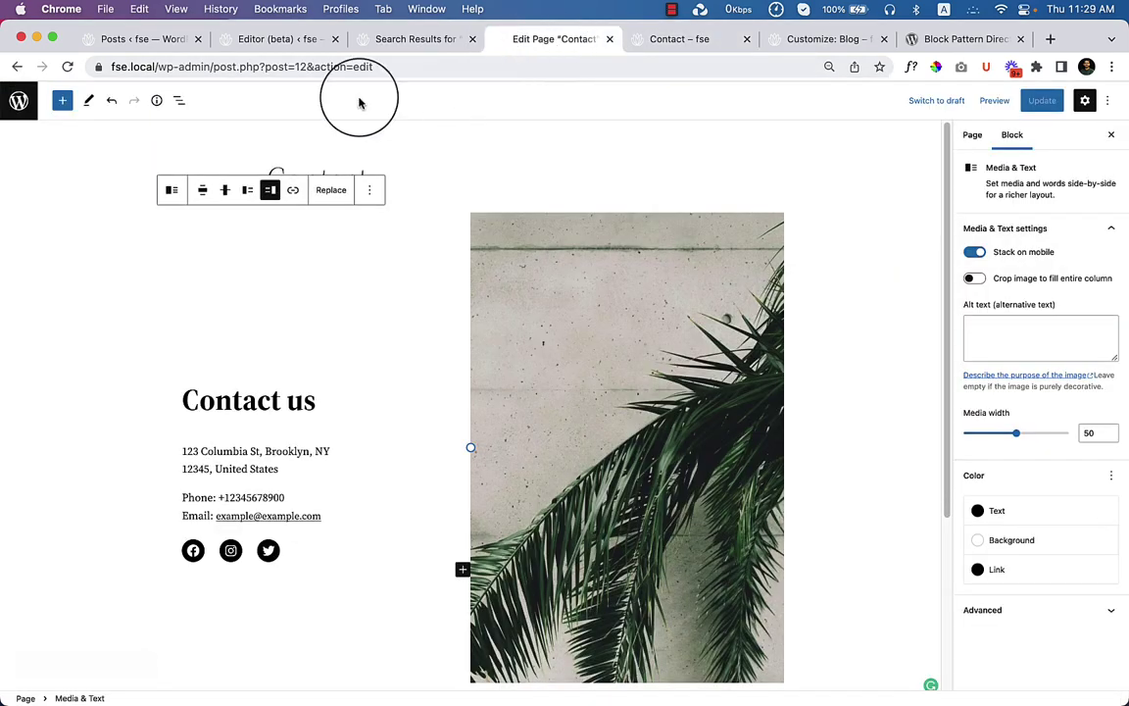
{"action": "left_click", "coordinate": [187, 190]}
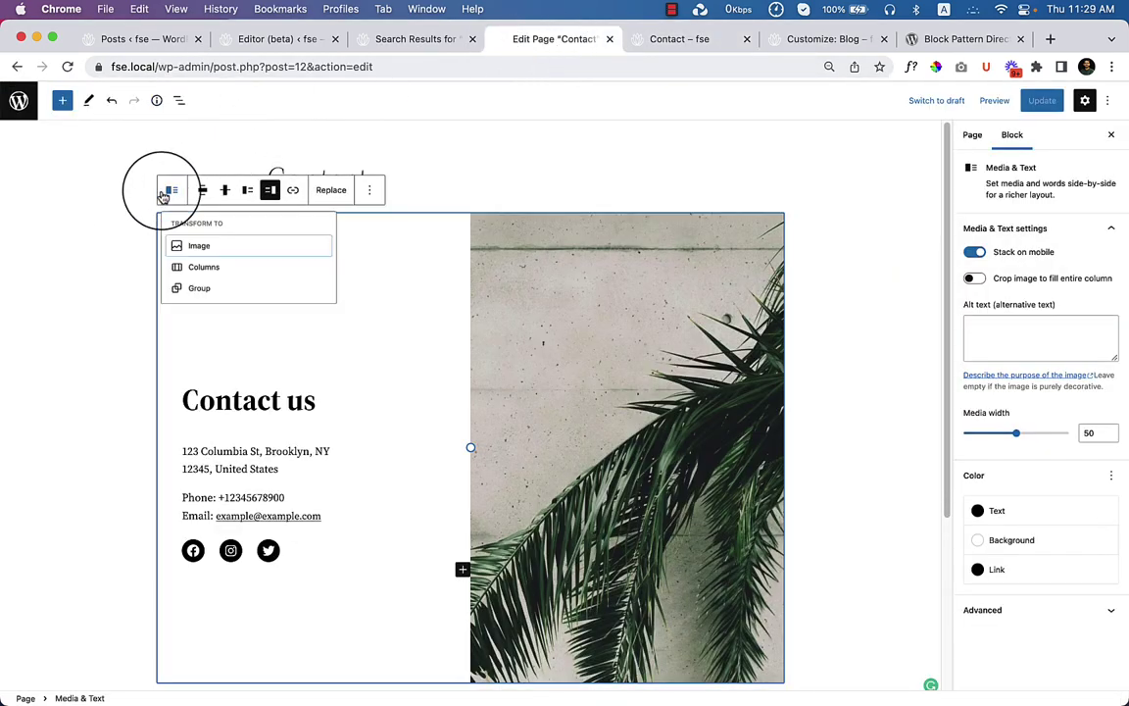
{"action": "left_click", "coordinate": [199, 294]}
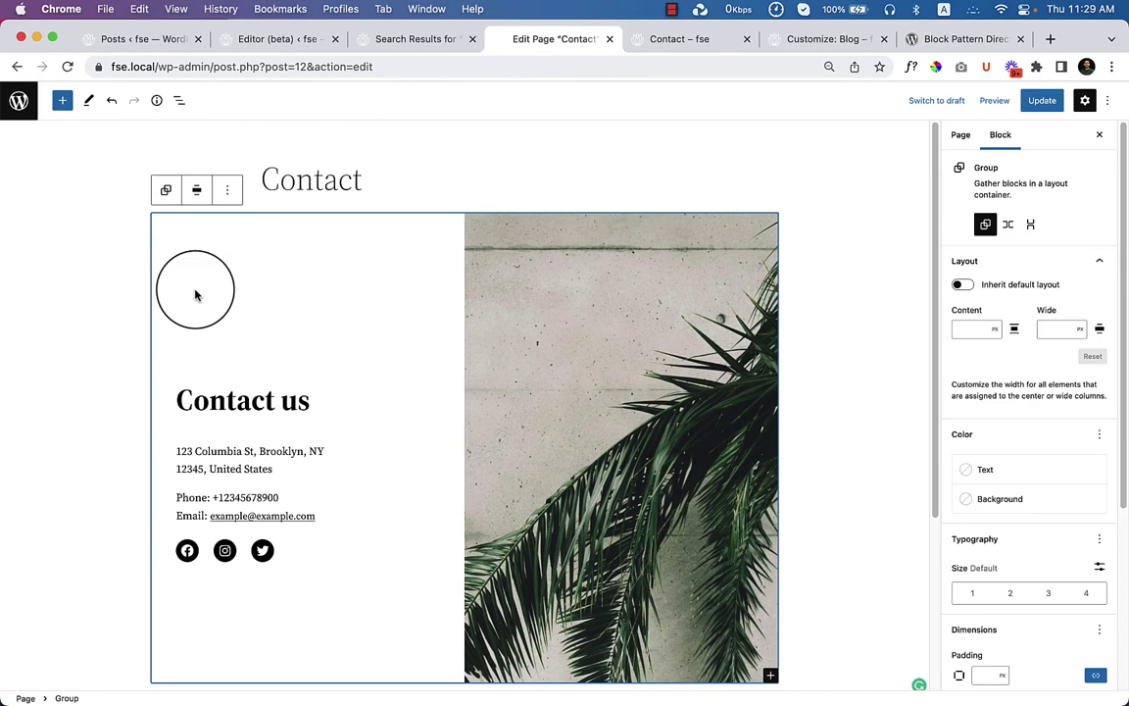
Step: Set the Group's content width to 1000 px and update the Contact page
{"action": "left_click", "coordinate": [968, 330]}
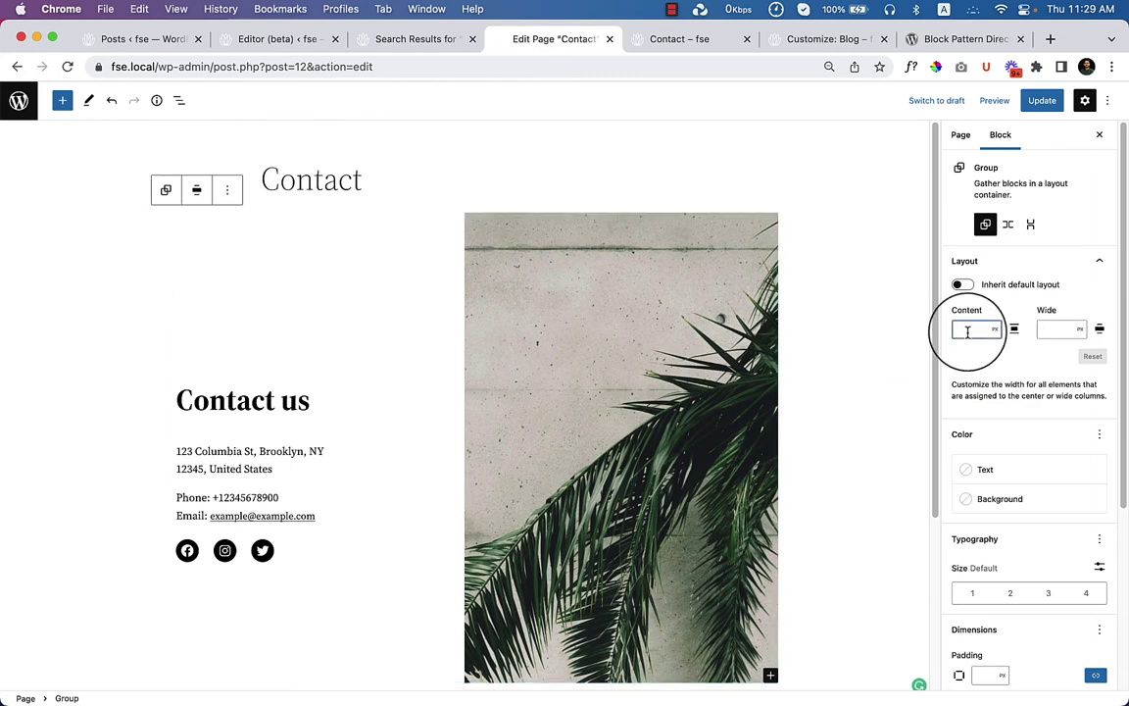
{"action": "type", "text": "100"}
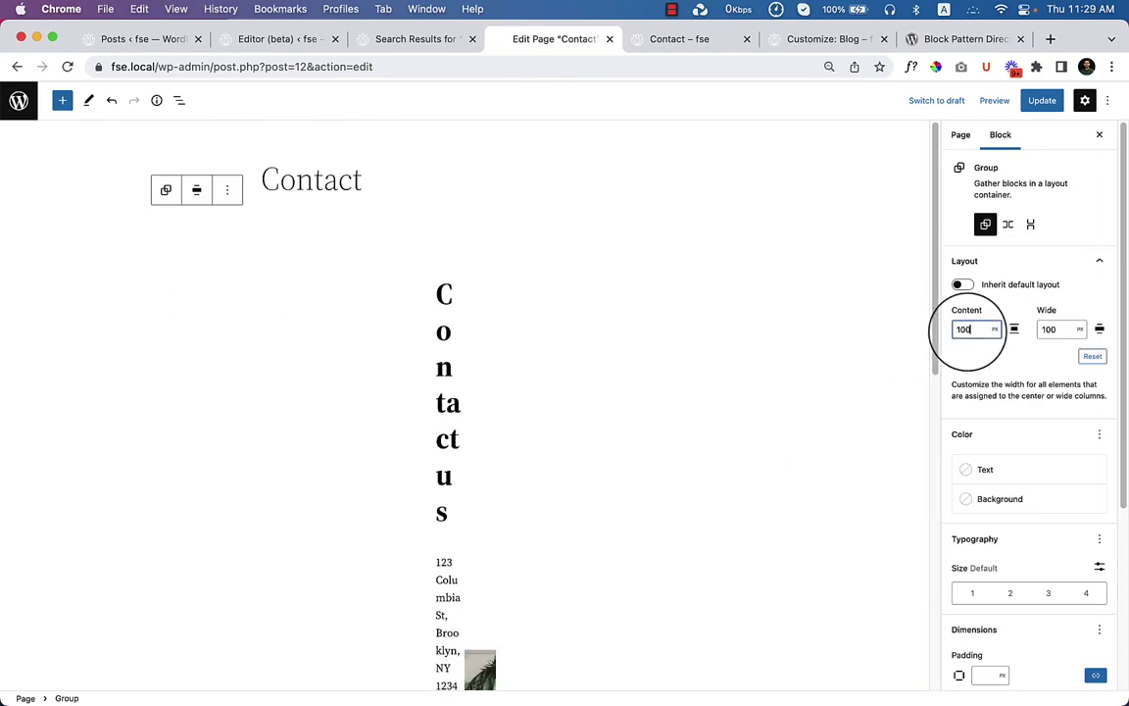
{"action": "type", "text": "0"}
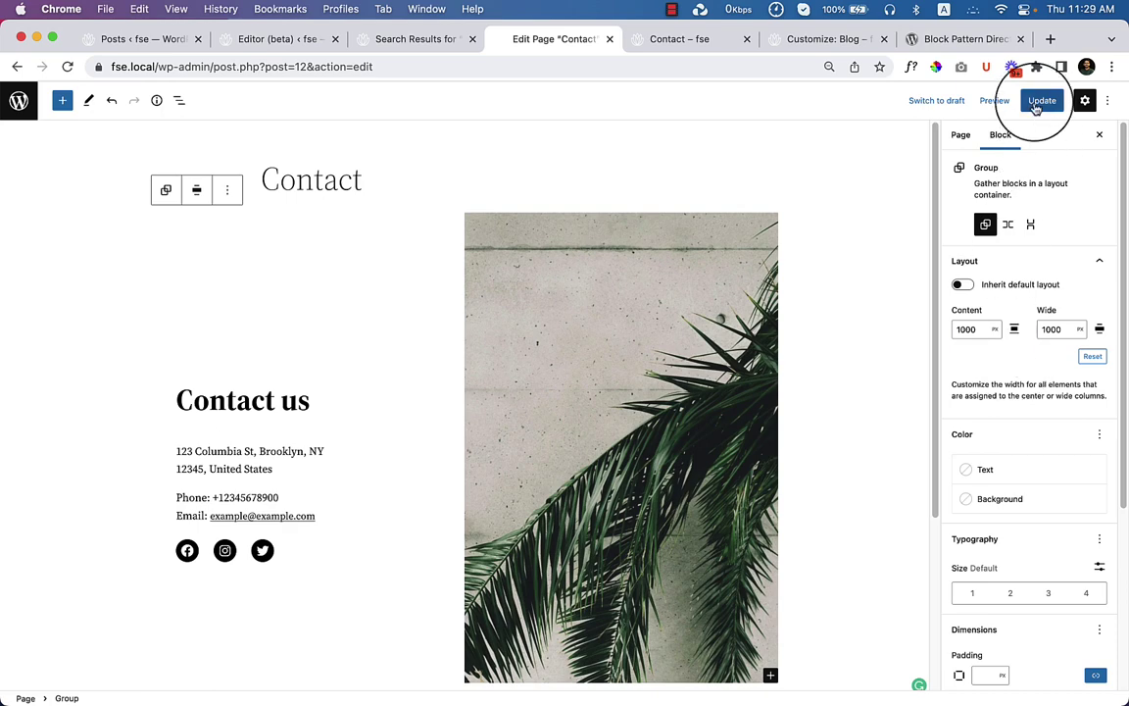
{"action": "left_click", "coordinate": [1040, 102]}
Step: Reload the published Contact page and check its layout from the header down to the footer
{"action": "left_click", "coordinate": [721, 41]}
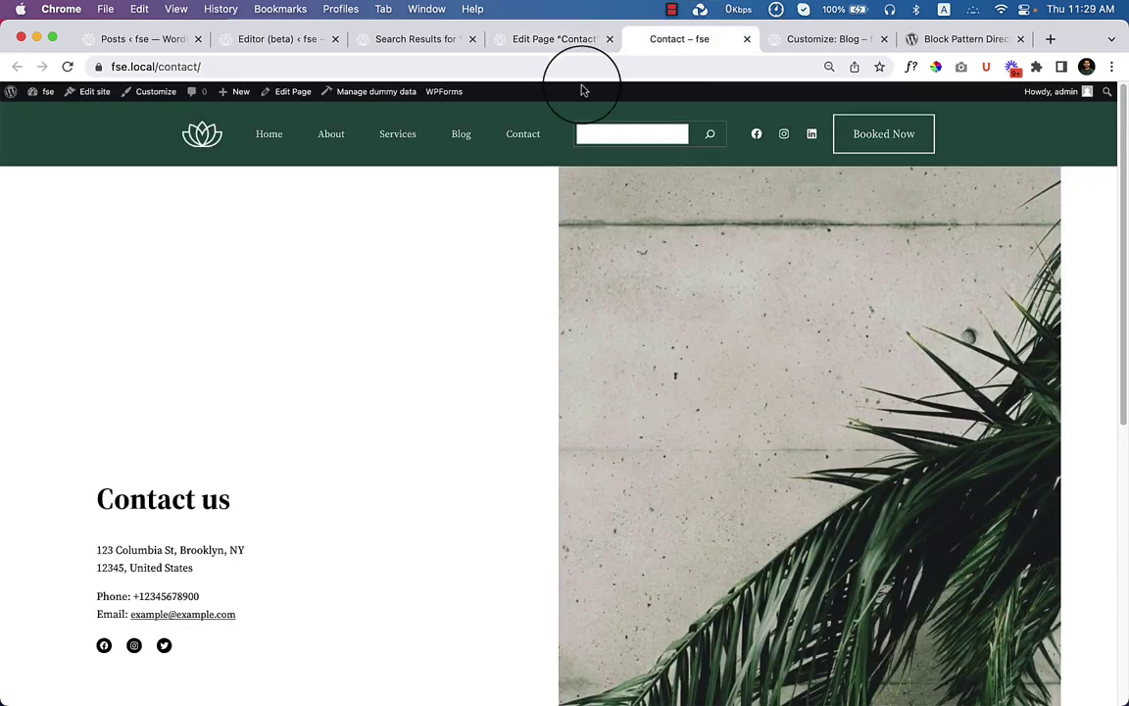
{"action": "right_click", "coordinate": [252, 299]}
{"action": "left_click", "coordinate": [316, 346]}
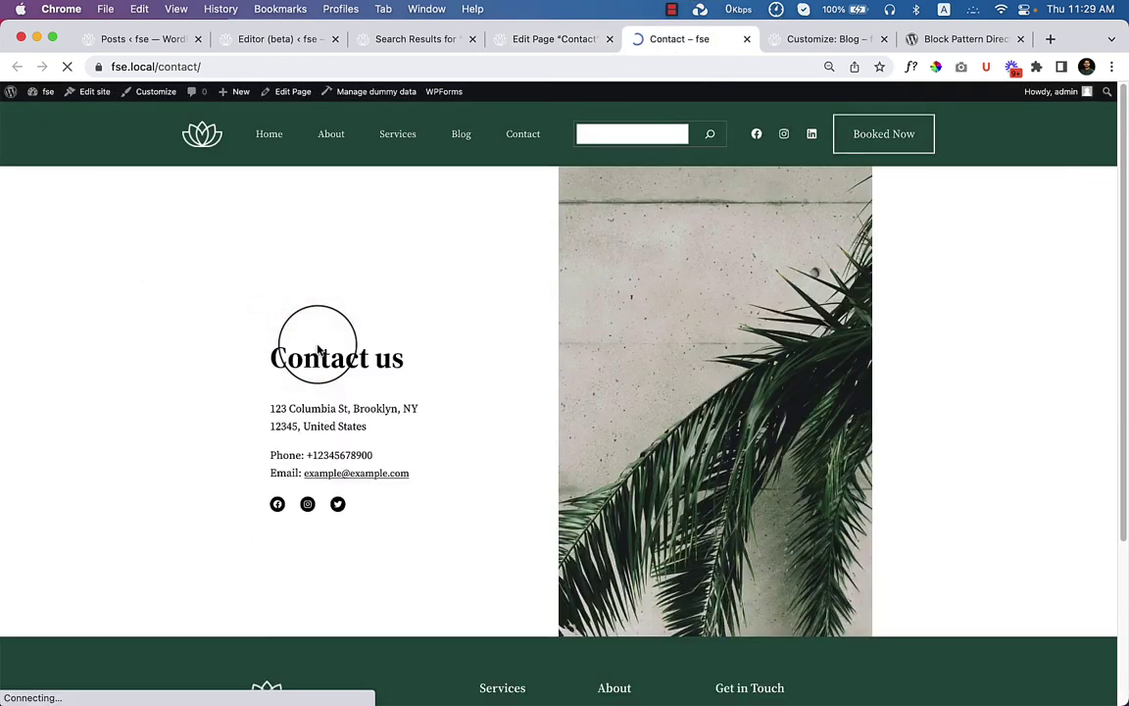
{"action": "scroll", "coordinate": [515, 436], "scroll_direction": "down", "scroll_amount": 4}
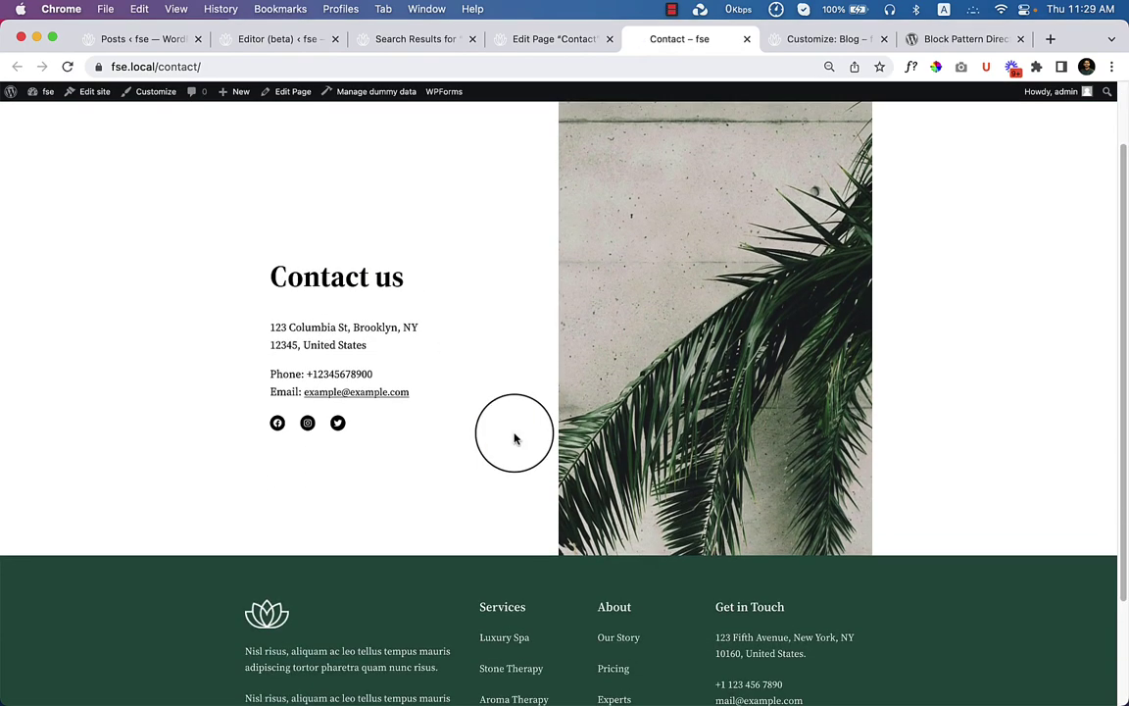
{"action": "scroll", "coordinate": [514, 438], "scroll_direction": "up", "scroll_amount": 4}
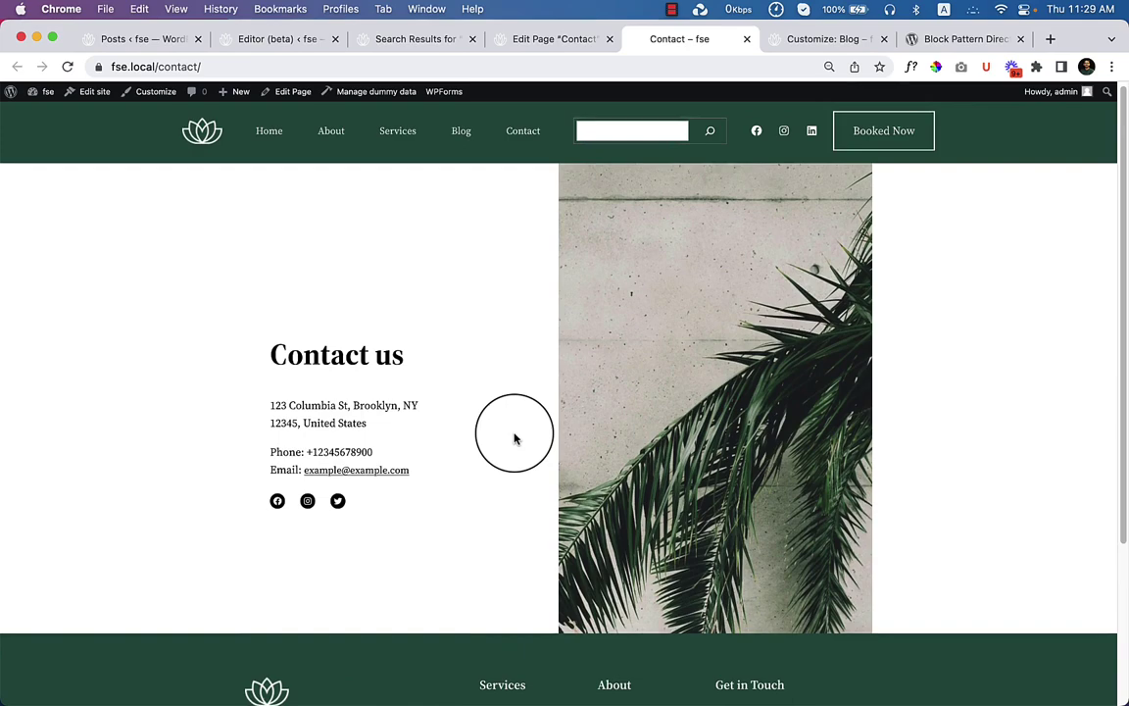
{"action": "scroll", "coordinate": [514, 438], "scroll_direction": "down", "scroll_amount": 5}
{"action": "scroll", "coordinate": [515, 438], "scroll_direction": "up", "scroll_amount": 5}
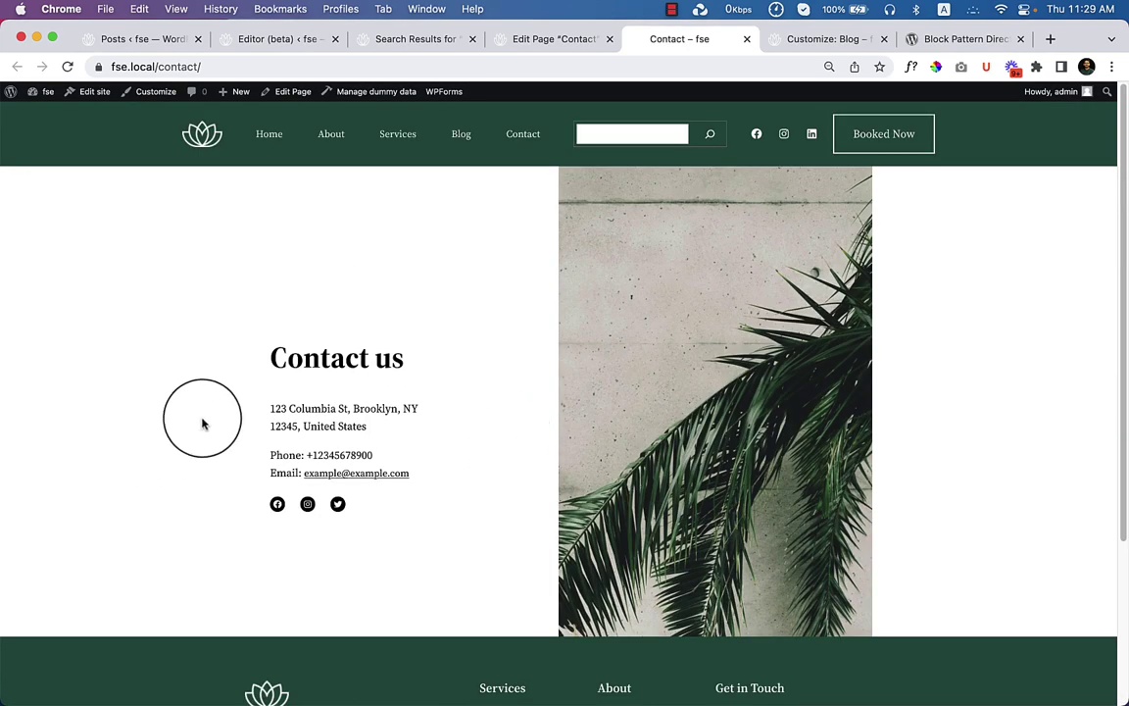
Step: Inspect the Media & Text block in the Contact page editor and compare it with the published page
{"action": "left_click", "coordinate": [534, 42]}
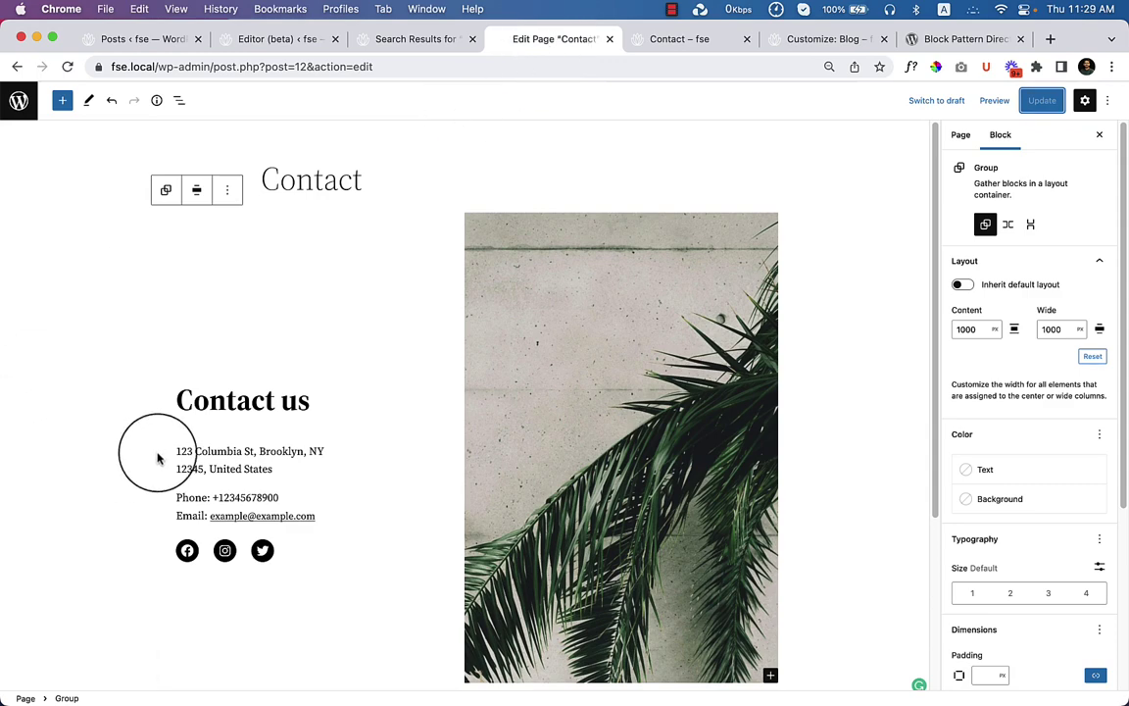
{"action": "left_click", "coordinate": [178, 410]}
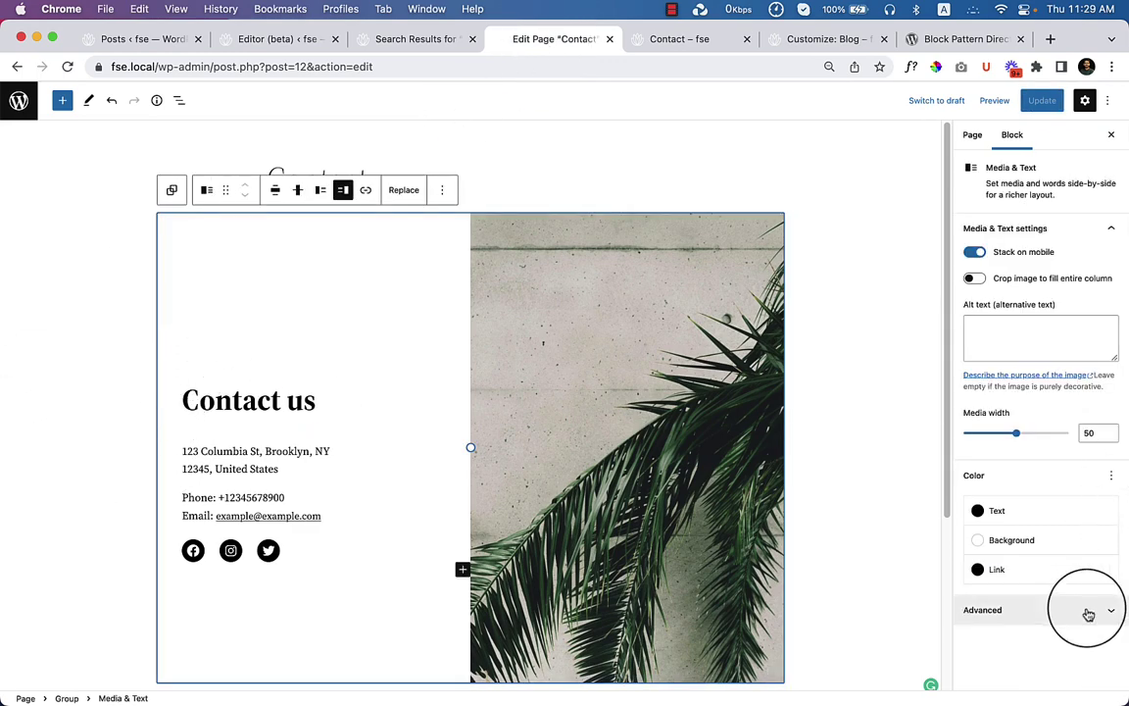
{"action": "left_click", "coordinate": [188, 446]}
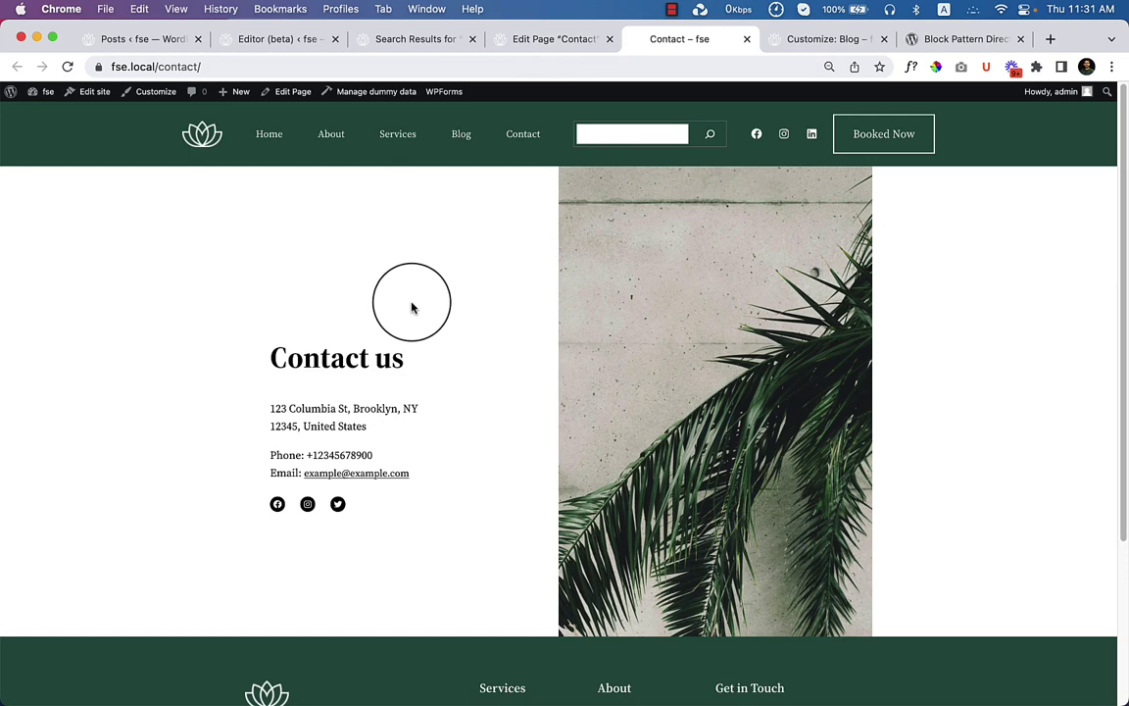
{"action": "left_click", "coordinate": [517, 45]}
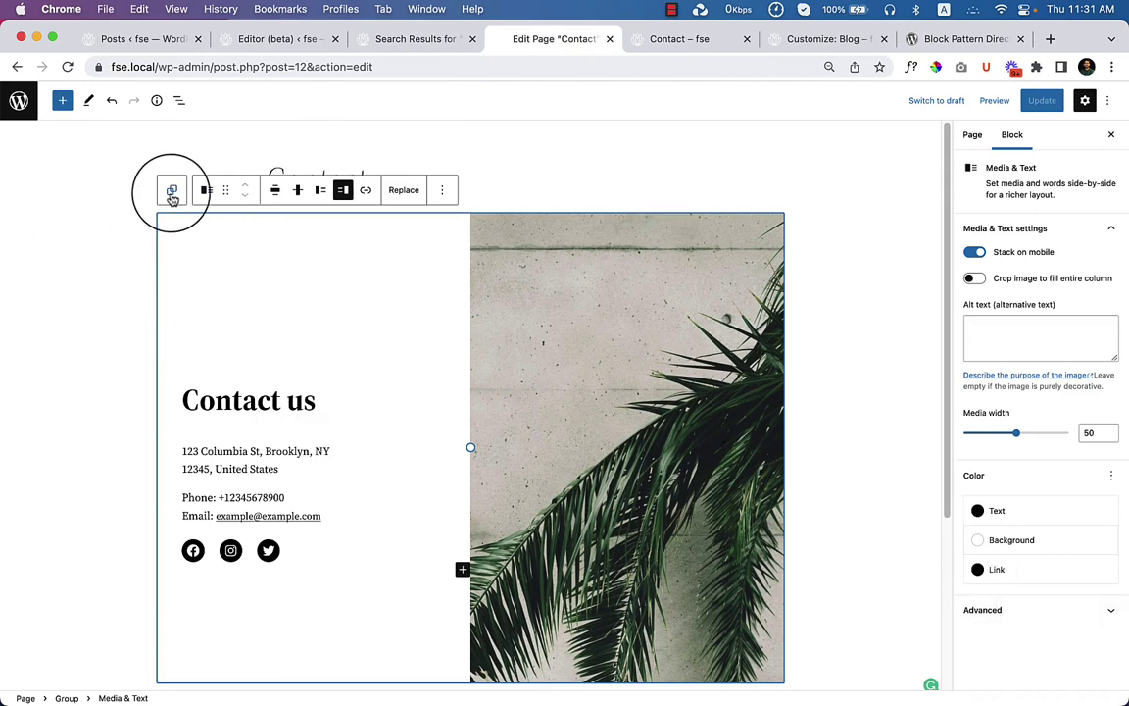
Step: Show the page's block list, select the outer Group and set its padding to 0 px
{"action": "left_click", "coordinate": [173, 101]}
{"action": "left_click", "coordinate": [29, 188]}
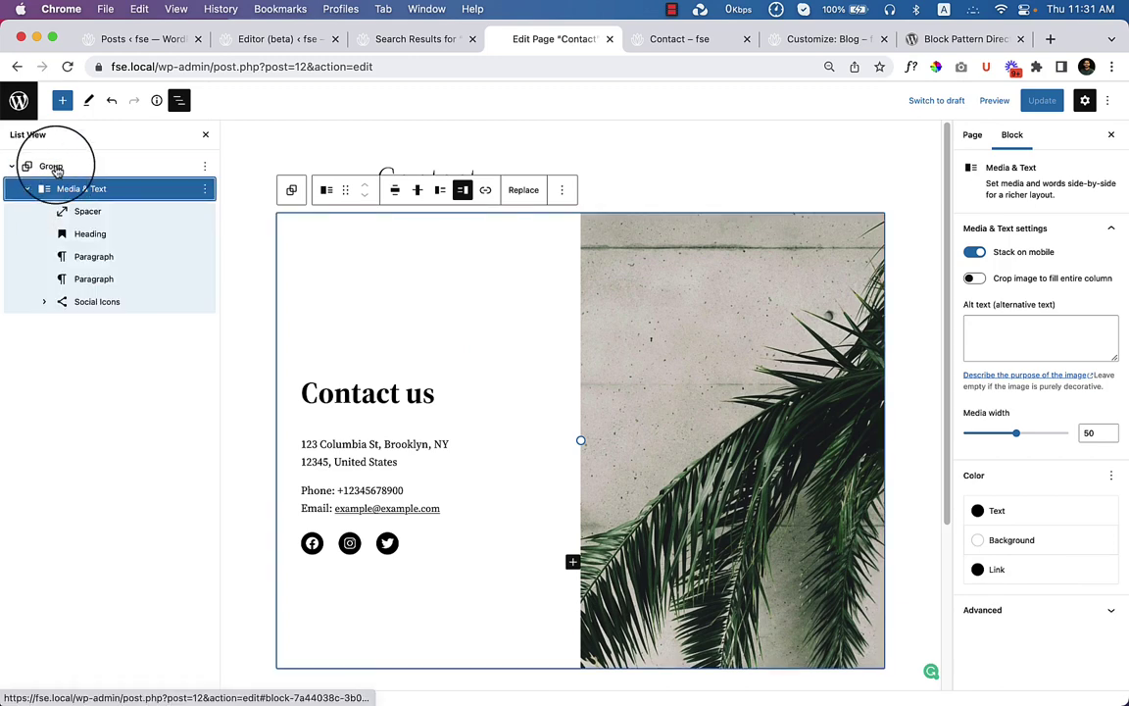
{"action": "left_click", "coordinate": [51, 167]}
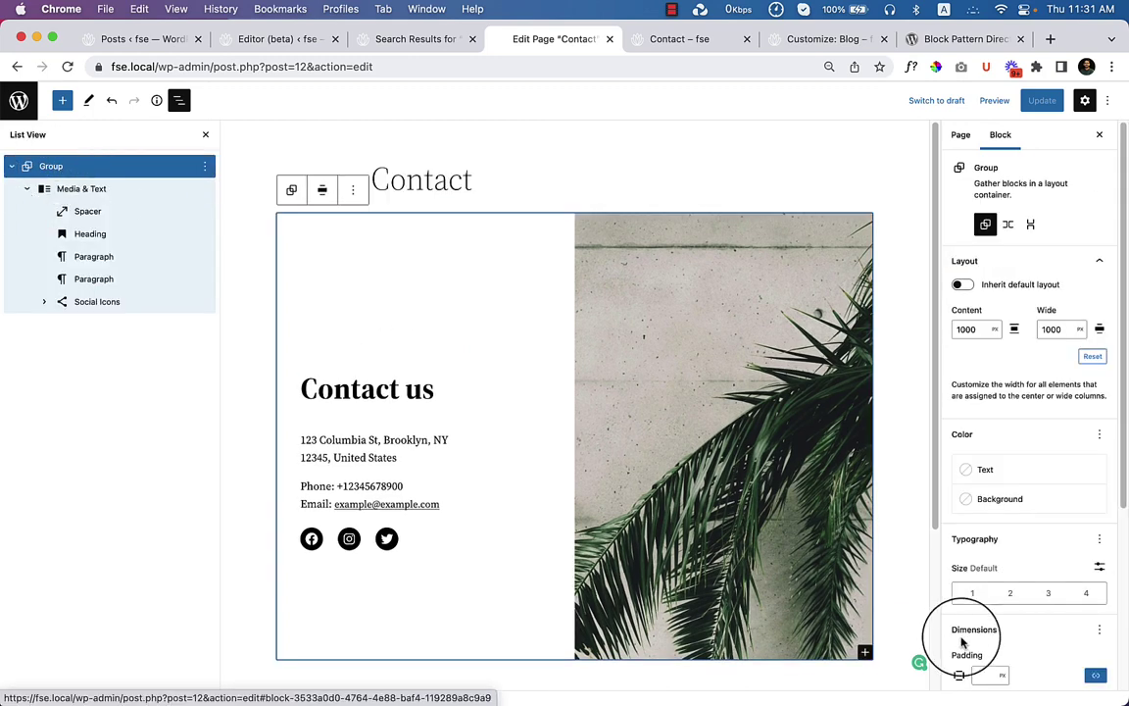
{"action": "scroll", "coordinate": [1077, 628], "scroll_direction": "down", "scroll_amount": 5}
{"action": "left_click", "coordinate": [986, 473]}
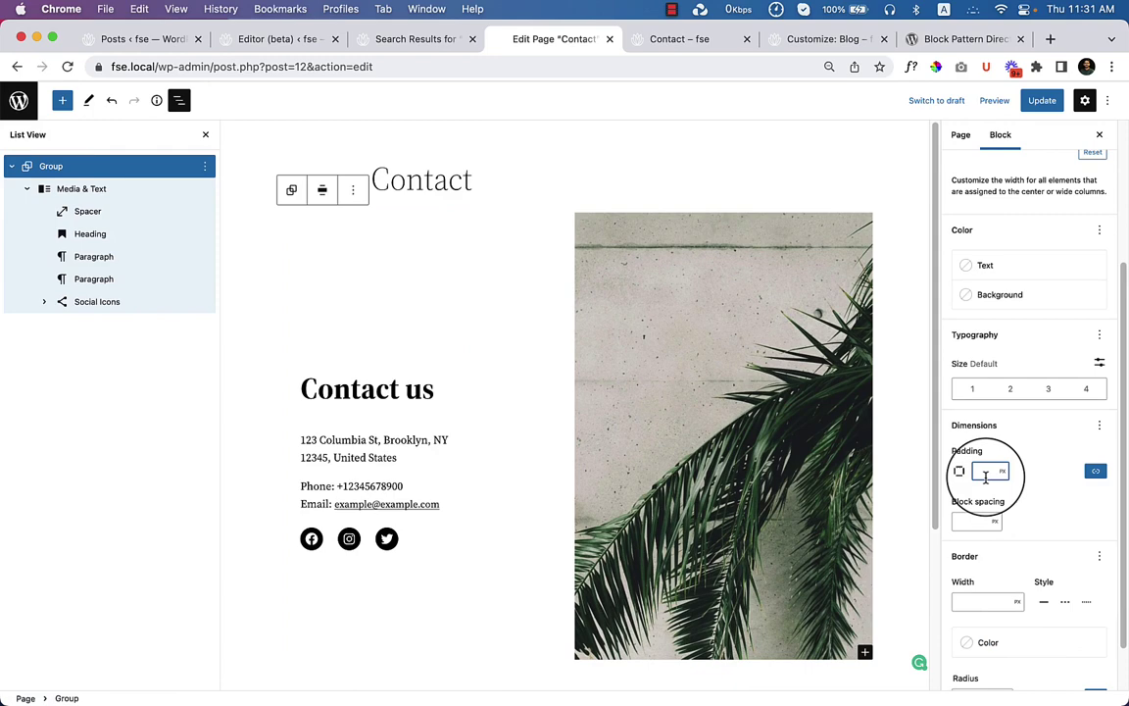
{"action": "type", "text": "0"}
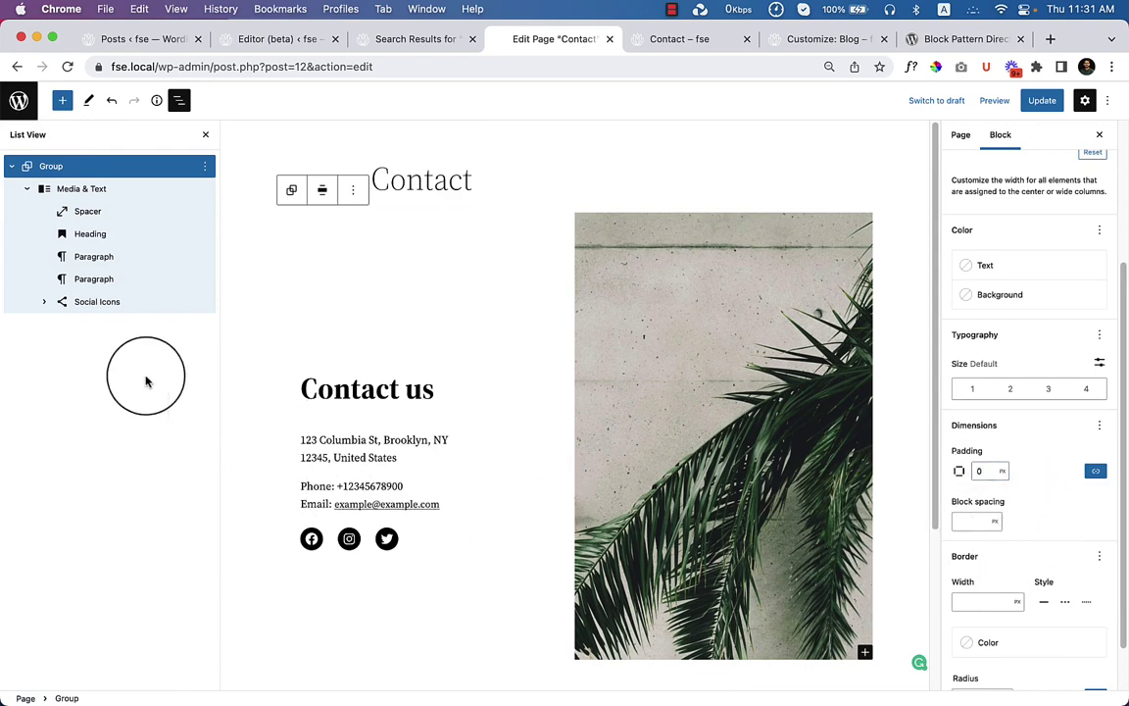
Step: Examine the settings of the Heading, Media & Text and Group blocks, including the Media & Text block's advanced options
{"action": "left_click", "coordinate": [108, 234]}
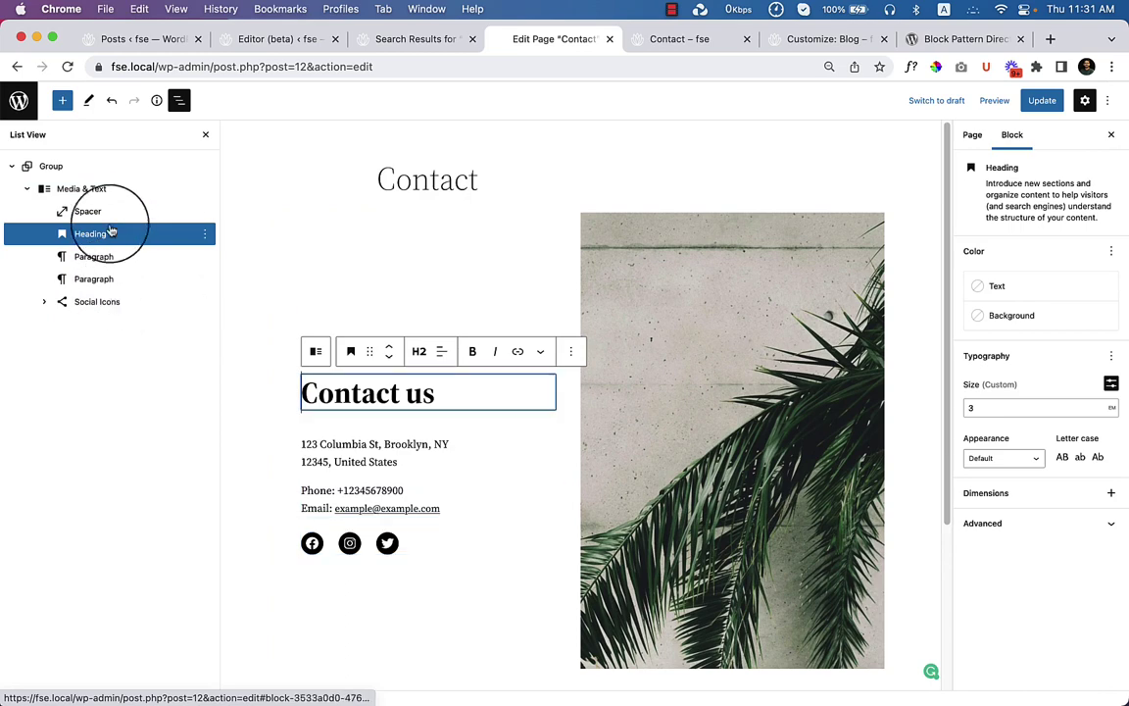
{"action": "left_click", "coordinate": [113, 192]}
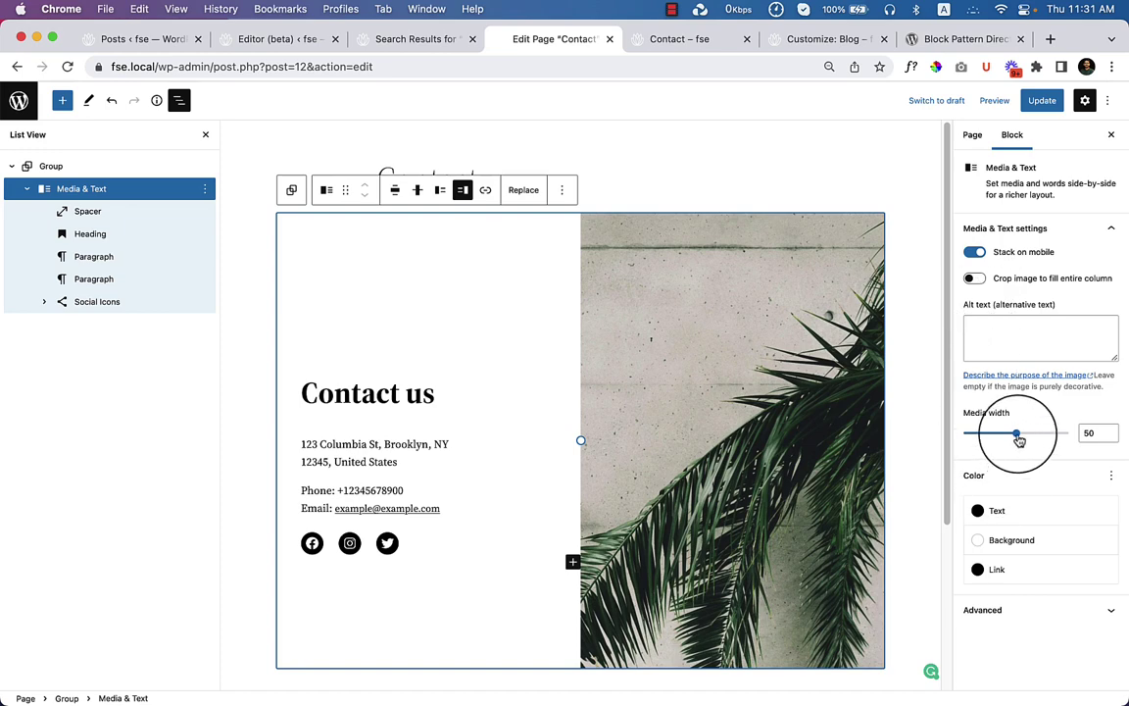
{"action": "left_click", "coordinate": [1000, 613]}
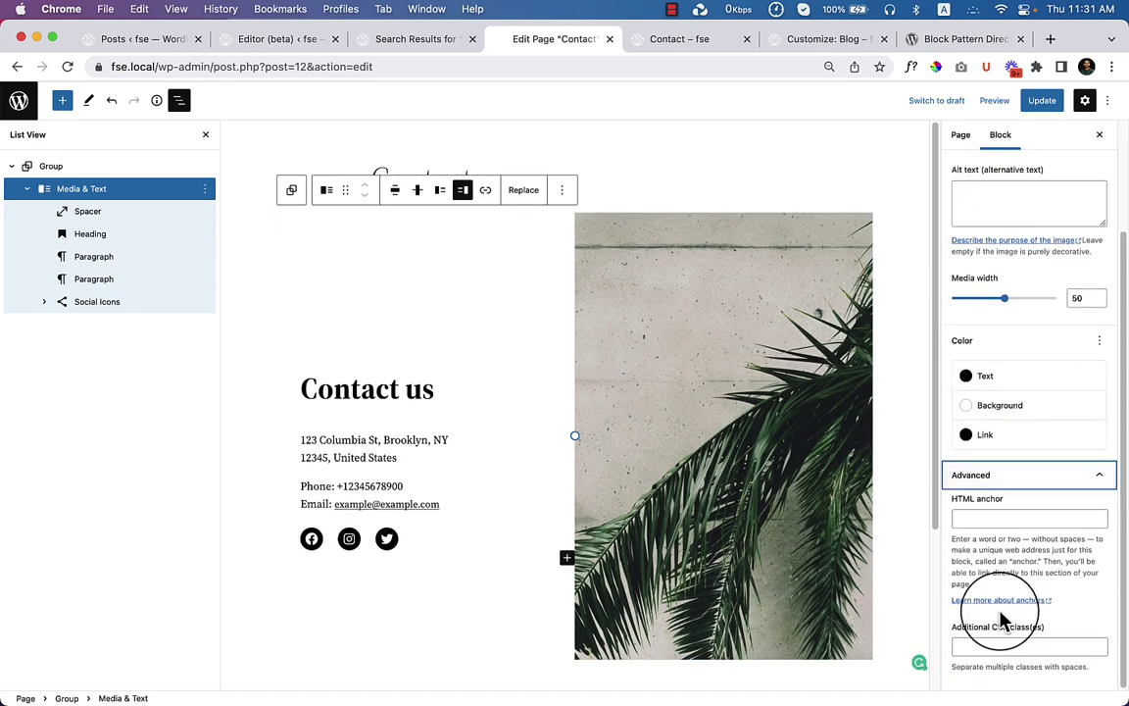
{"action": "scroll", "coordinate": [1002, 618], "scroll_direction": "up", "scroll_amount": 3}
{"action": "left_click", "coordinate": [345, 395]}
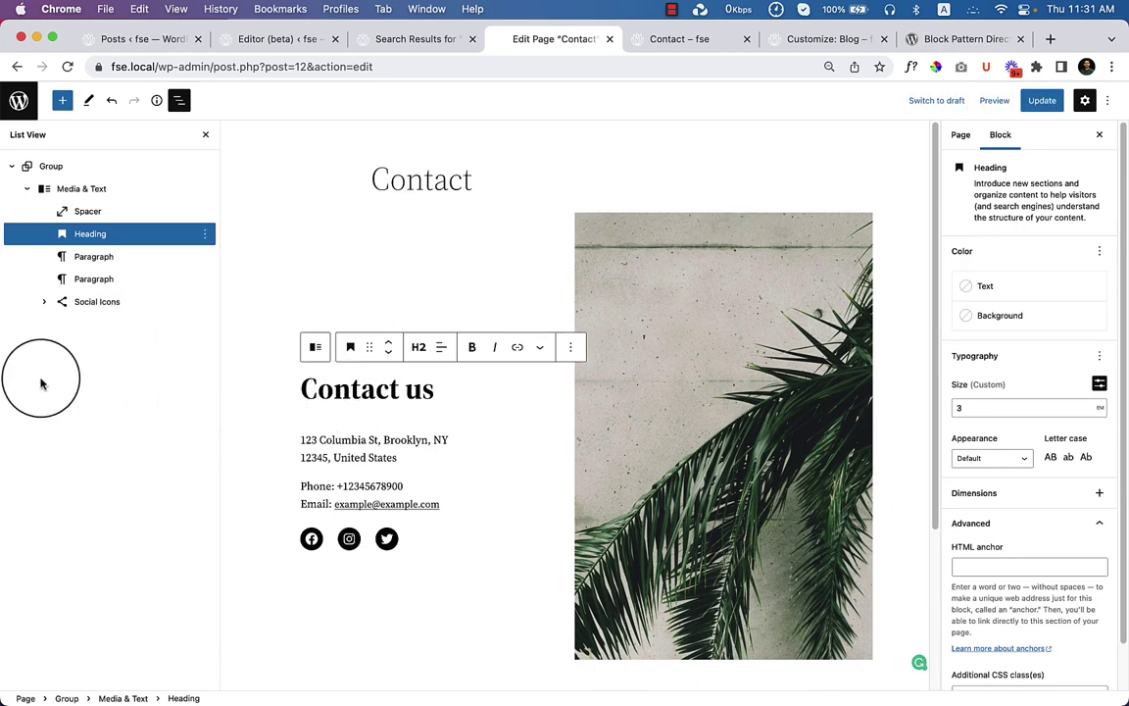
{"action": "left_click", "coordinate": [88, 165]}
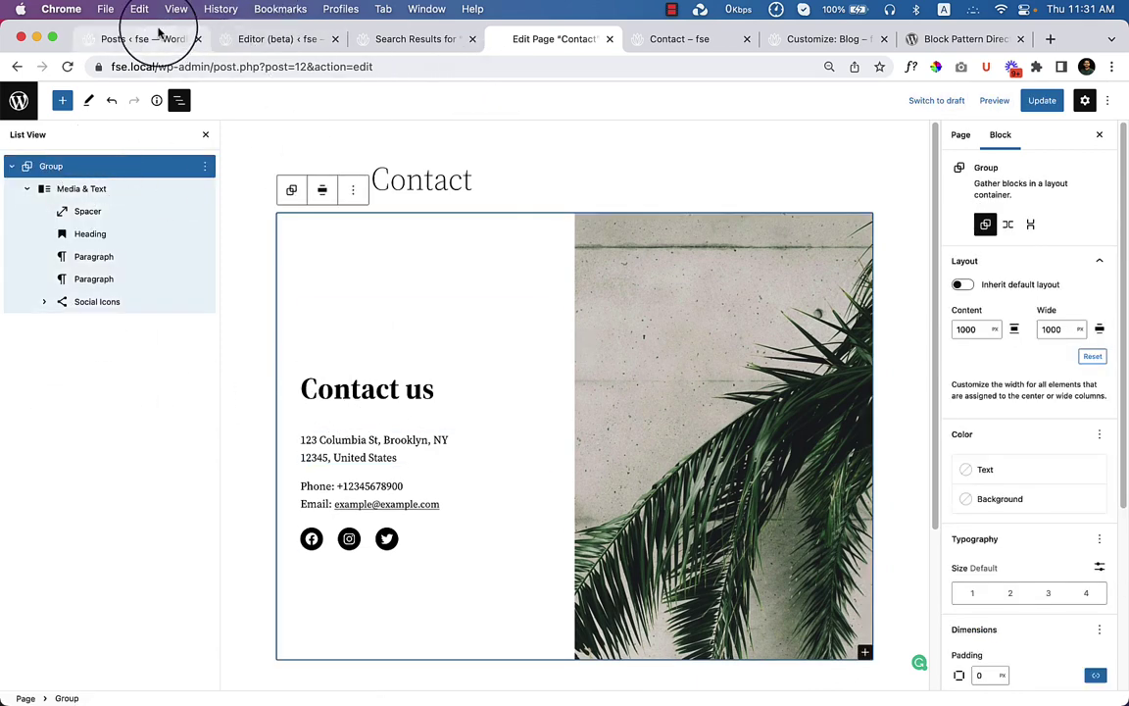
Step: Switch to the WordPress dashboard and create a new WPForms form from the Simple Contact Form template
{"action": "left_click", "coordinate": [148, 39]}
{"action": "mouse_move", "coordinate": [65, 357]}
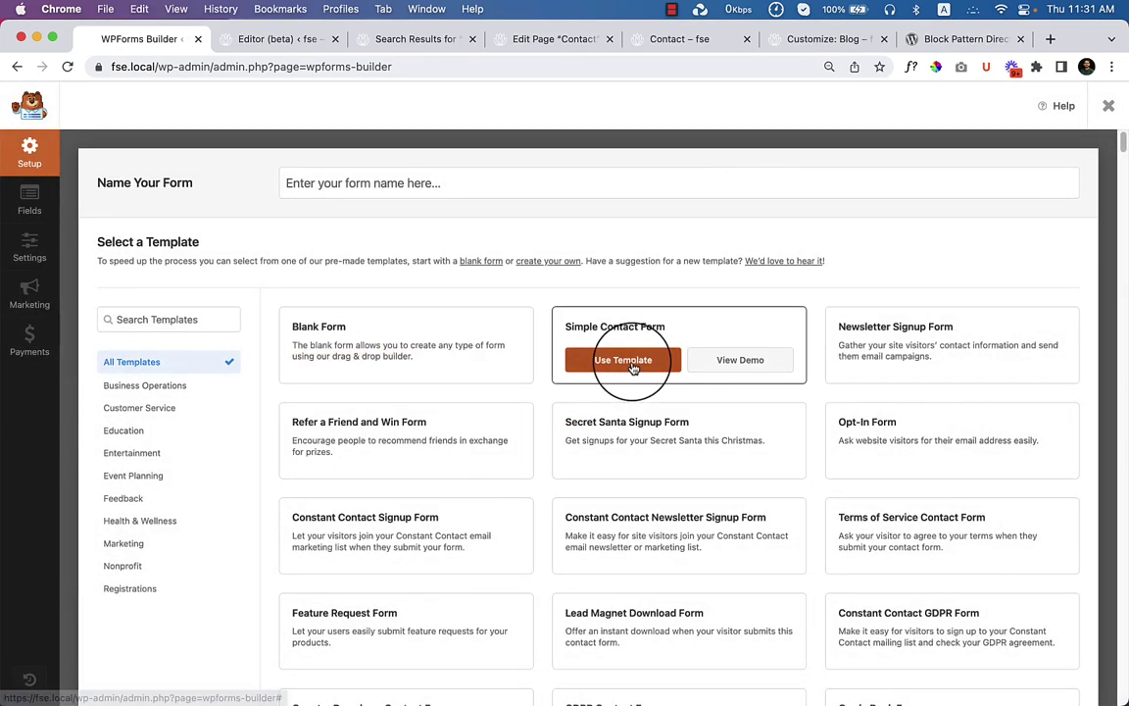
{"action": "left_click", "coordinate": [621, 361]}
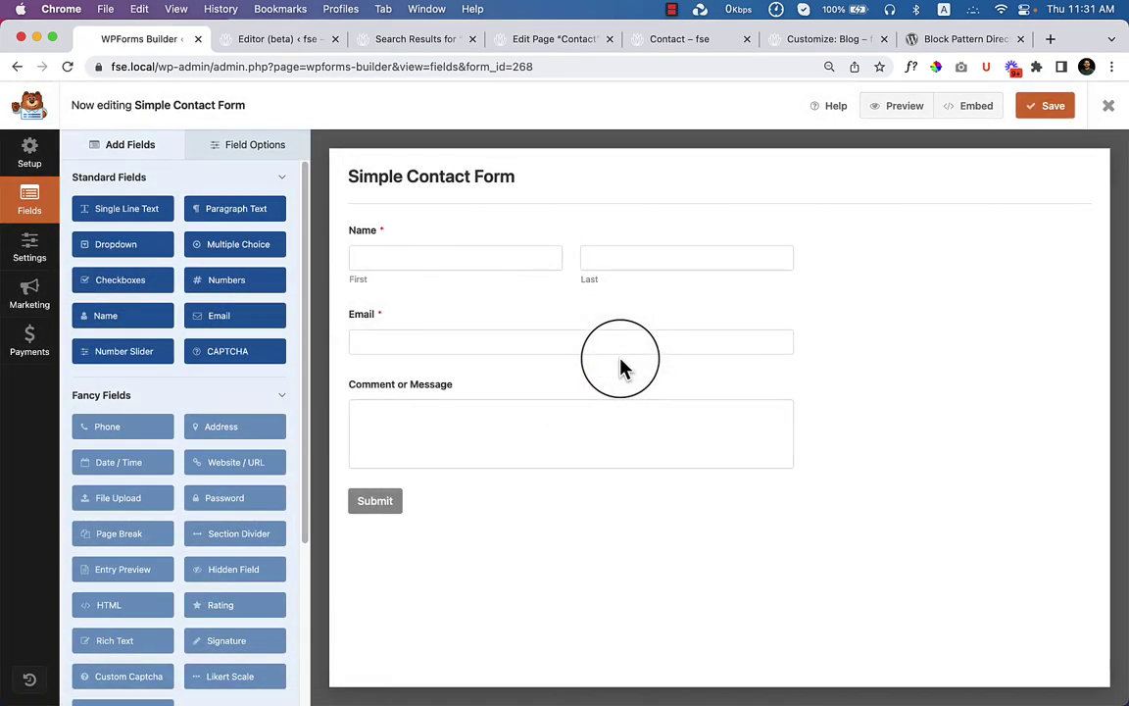
Step: Set the size of the form's Name field to Large
{"action": "left_click", "coordinate": [580, 233]}
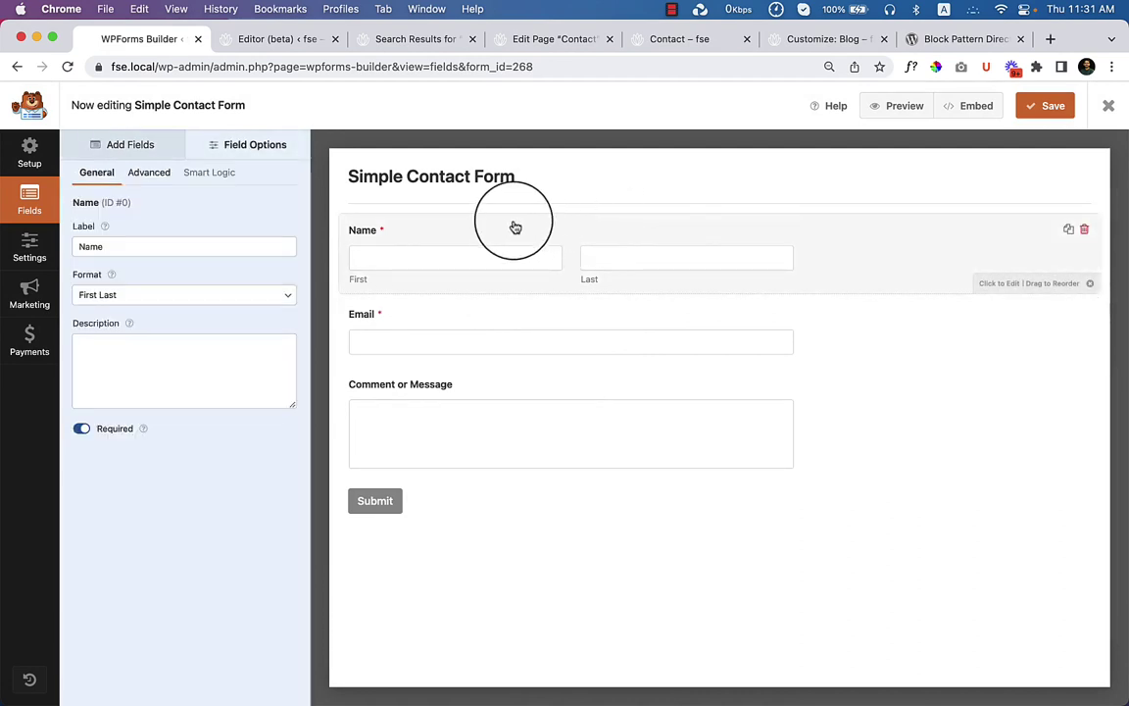
{"action": "left_click", "coordinate": [149, 173]}
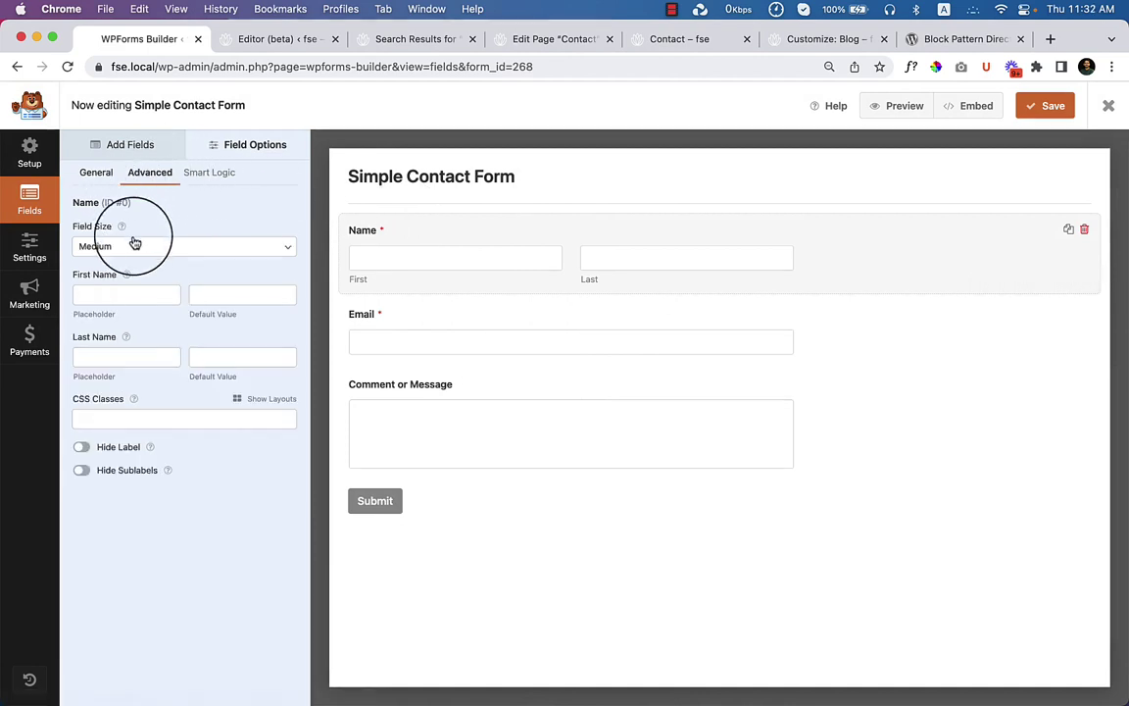
{"action": "left_click", "coordinate": [135, 245]}
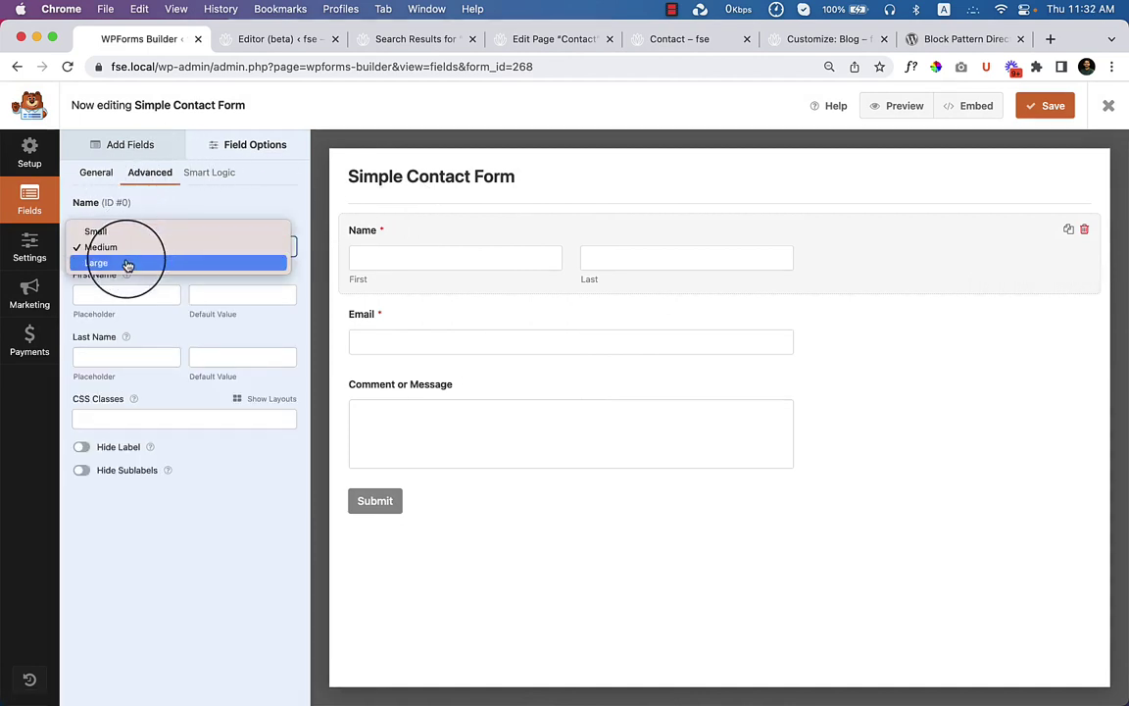
{"action": "left_click", "coordinate": [128, 265]}
Step: Set the size of the form's Email field to Large
{"action": "left_click", "coordinate": [476, 320]}
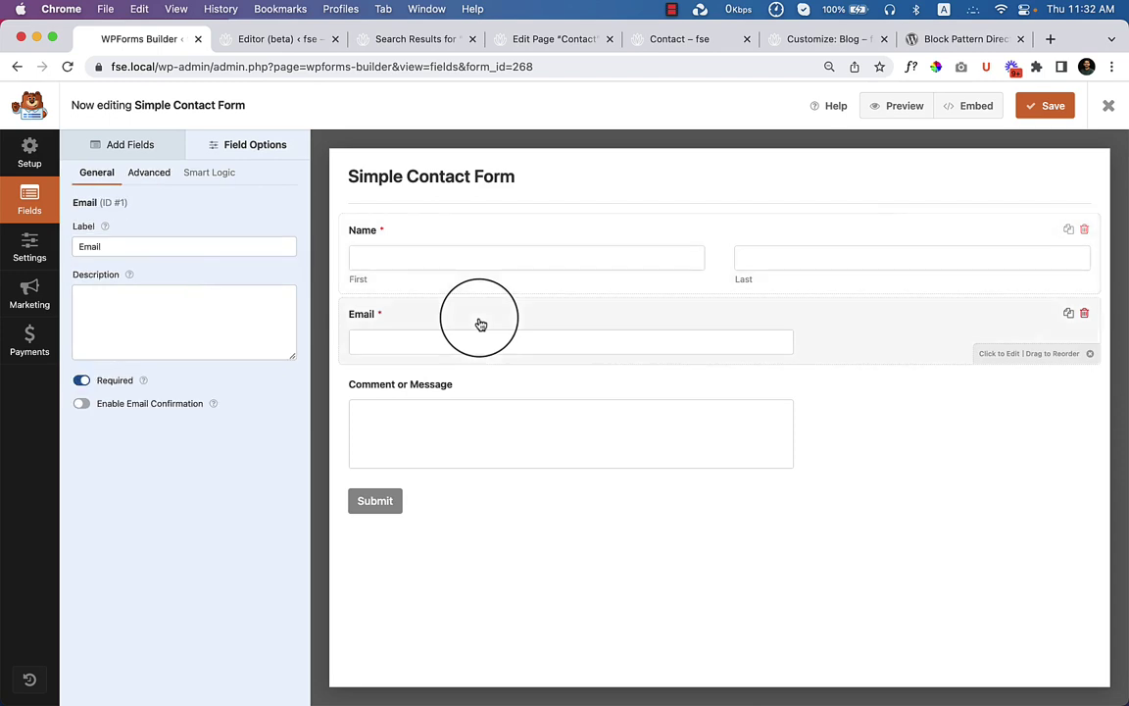
{"action": "left_click", "coordinate": [149, 174]}
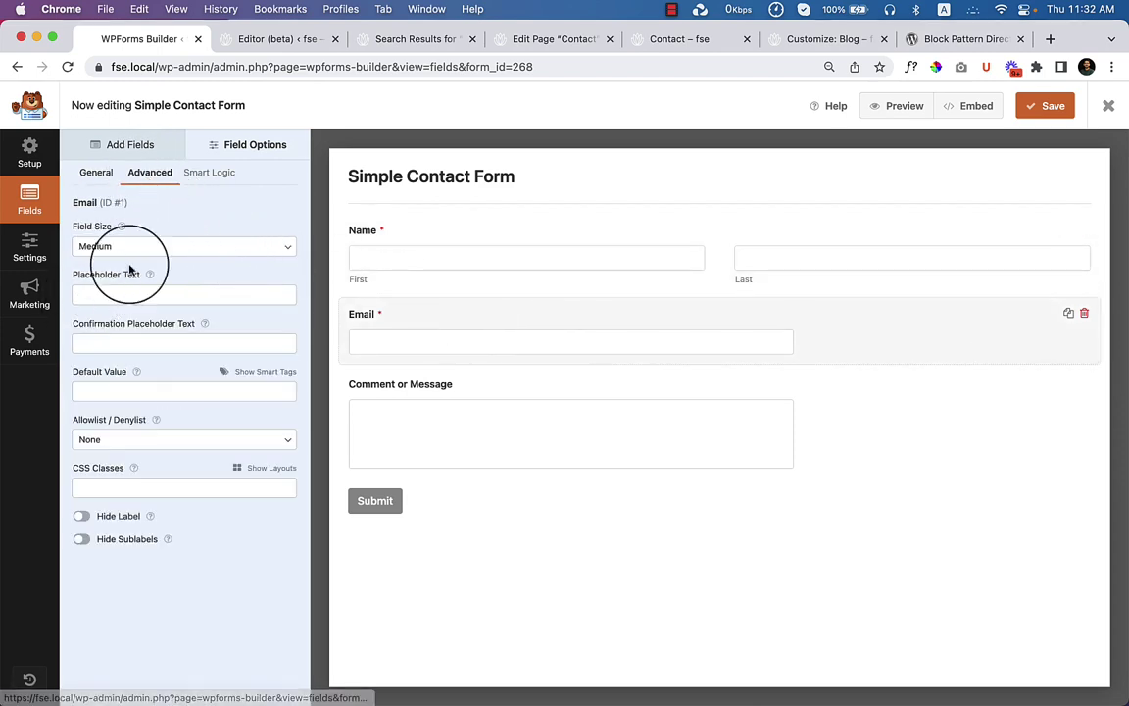
{"action": "left_click", "coordinate": [170, 248]}
{"action": "left_click", "coordinate": [151, 265]}
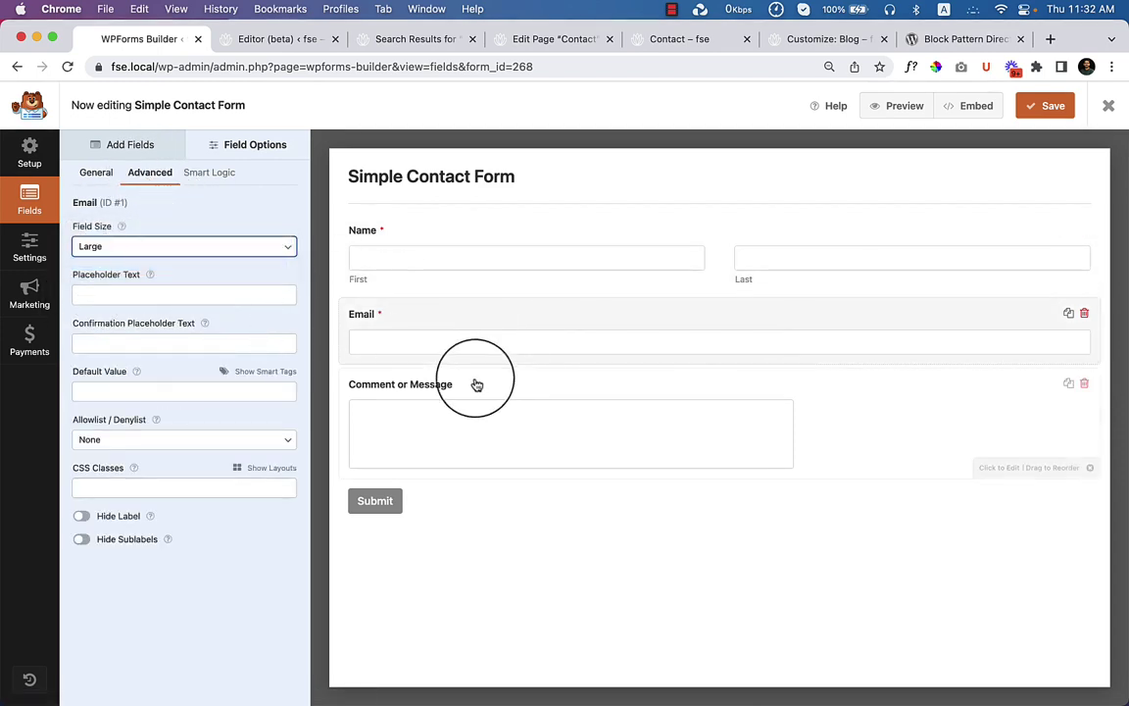
Step: Set the Comment or Message field's size to Large and save the form
{"action": "left_click", "coordinate": [526, 391]}
{"action": "left_click", "coordinate": [149, 174]}
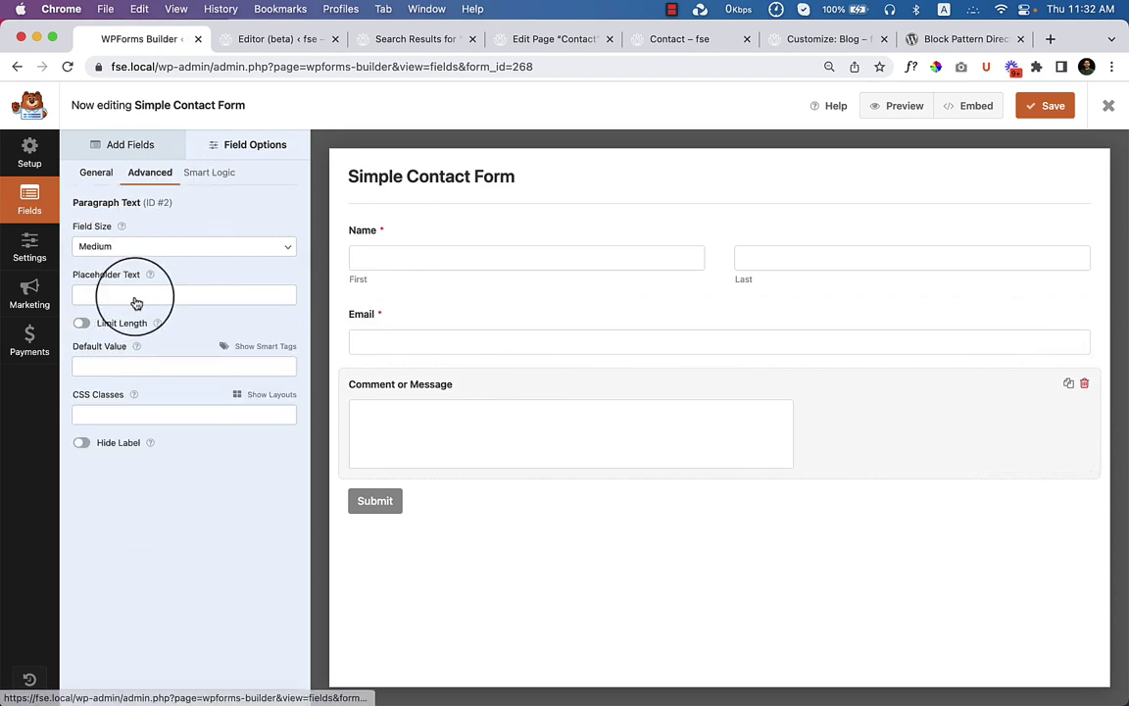
{"action": "left_click", "coordinate": [144, 251]}
{"action": "left_click", "coordinate": [144, 263]}
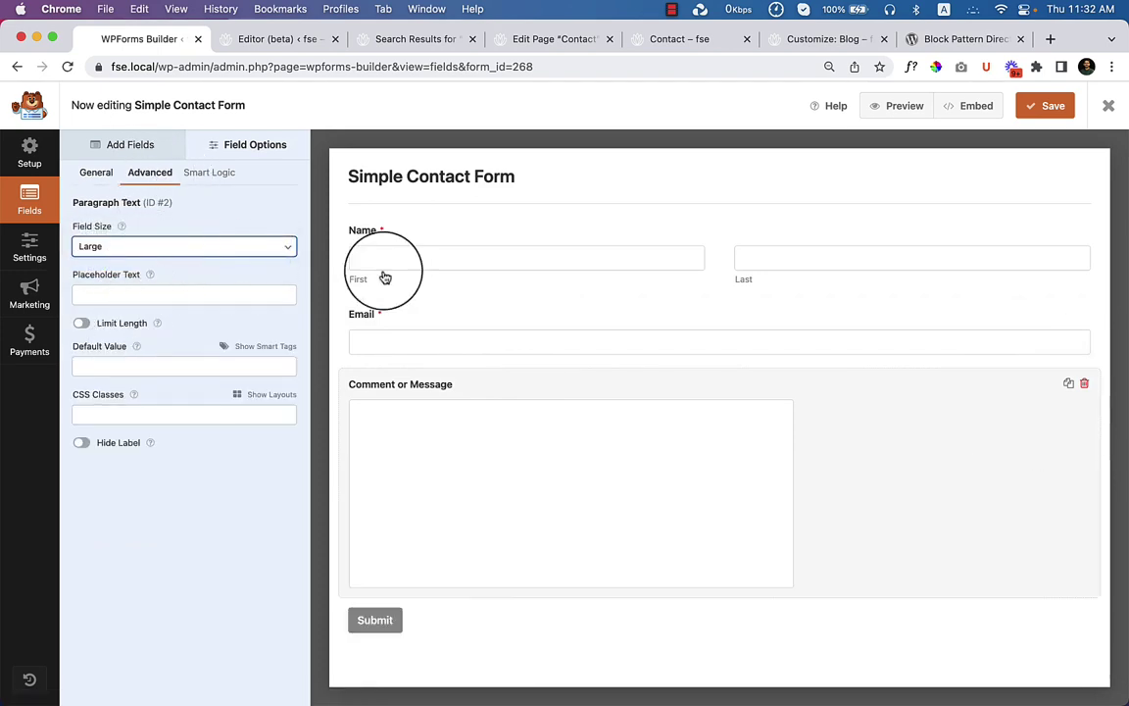
{"action": "left_click", "coordinate": [1047, 106]}
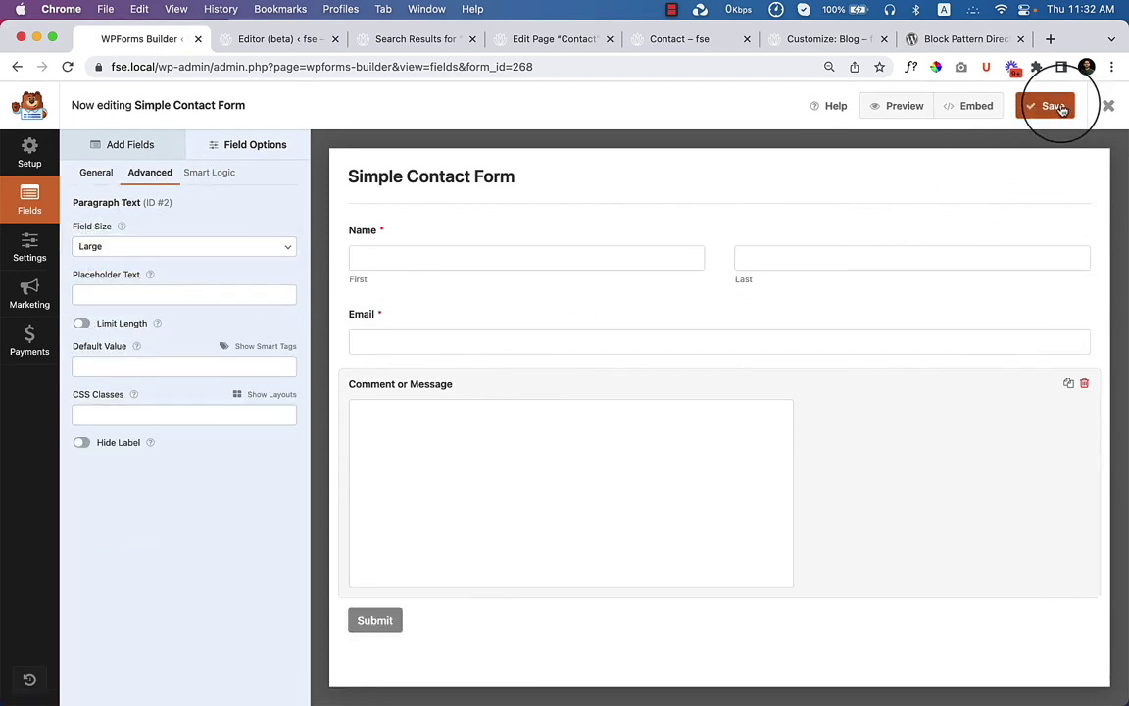
Step: Switch to the Contact page editor, update the page, and insert a WPForms block above the "Contact us" heading
{"action": "left_click", "coordinate": [576, 41]}
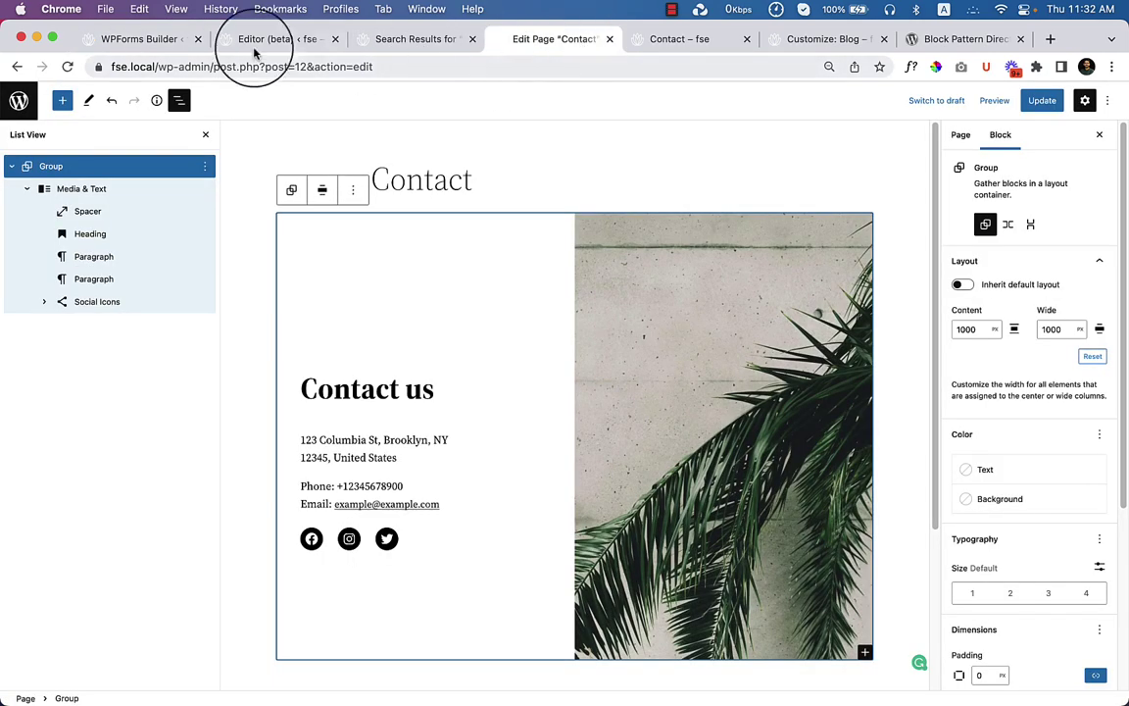
{"action": "left_click", "coordinate": [1042, 100]}
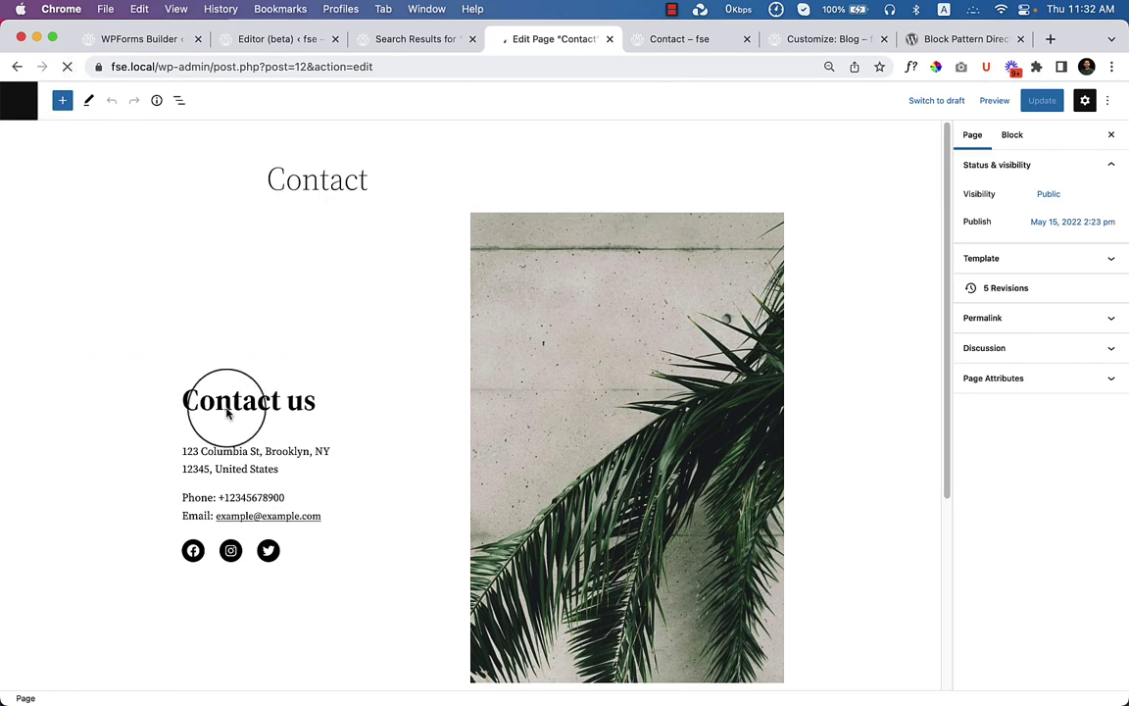
{"action": "left_click", "coordinate": [313, 369]}
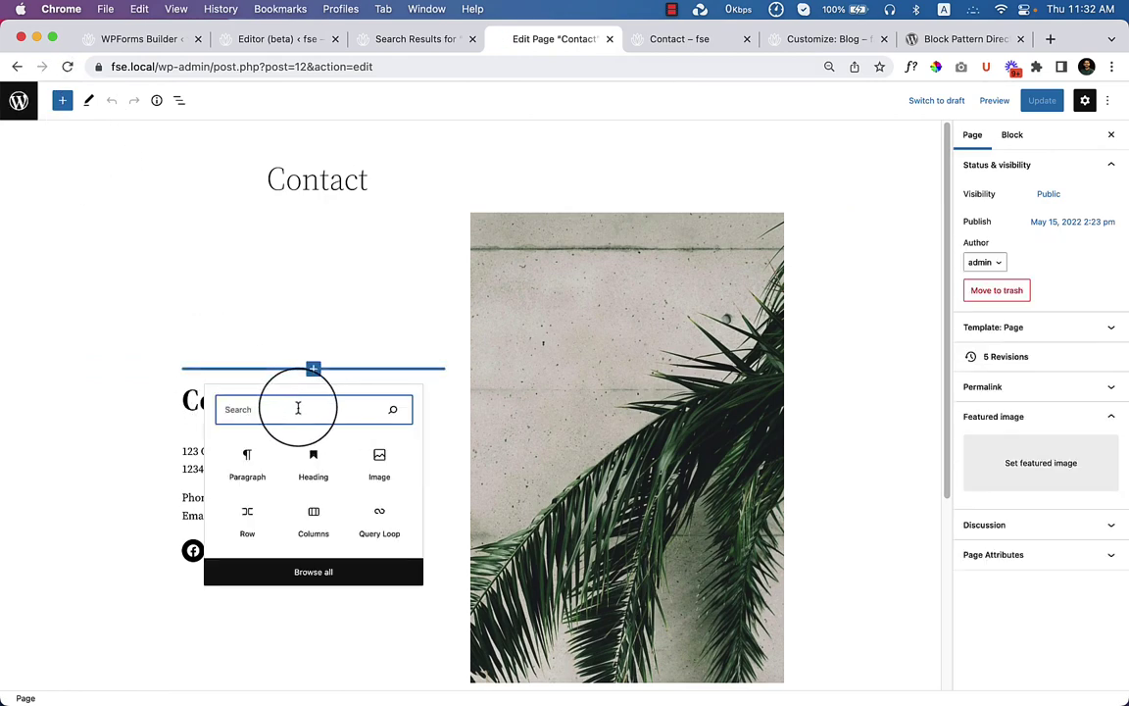
{"action": "type", "text": "wpf"}
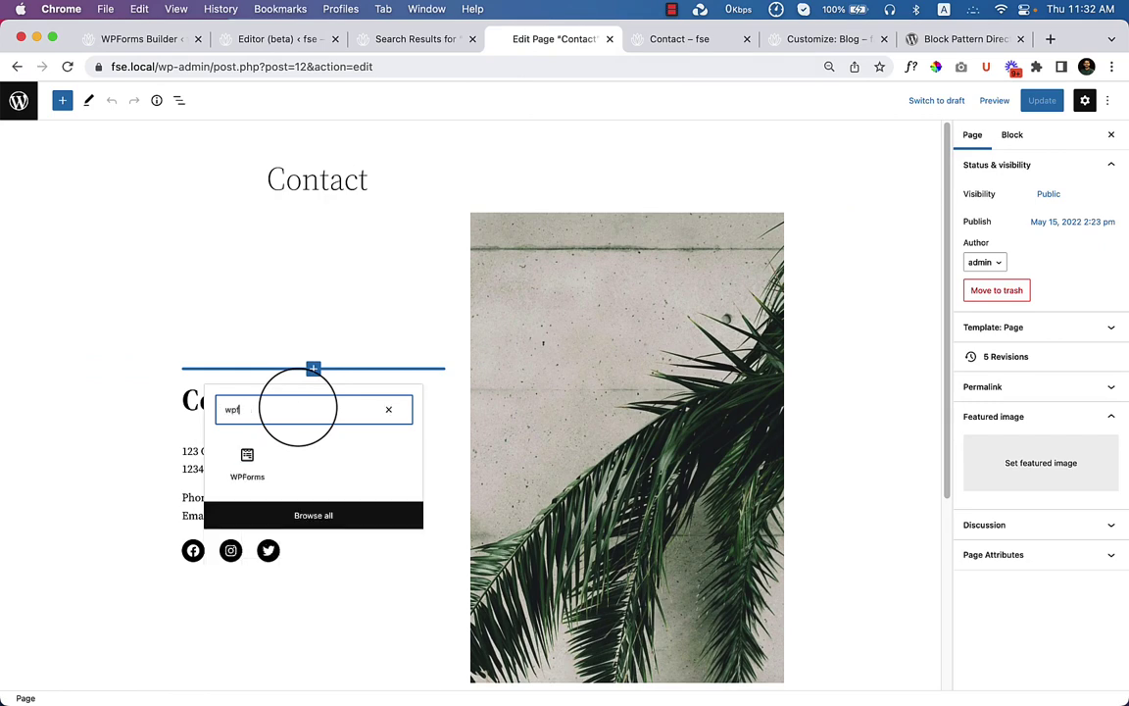
{"action": "type", "text": "orm"}
{"action": "left_click", "coordinate": [255, 466]}
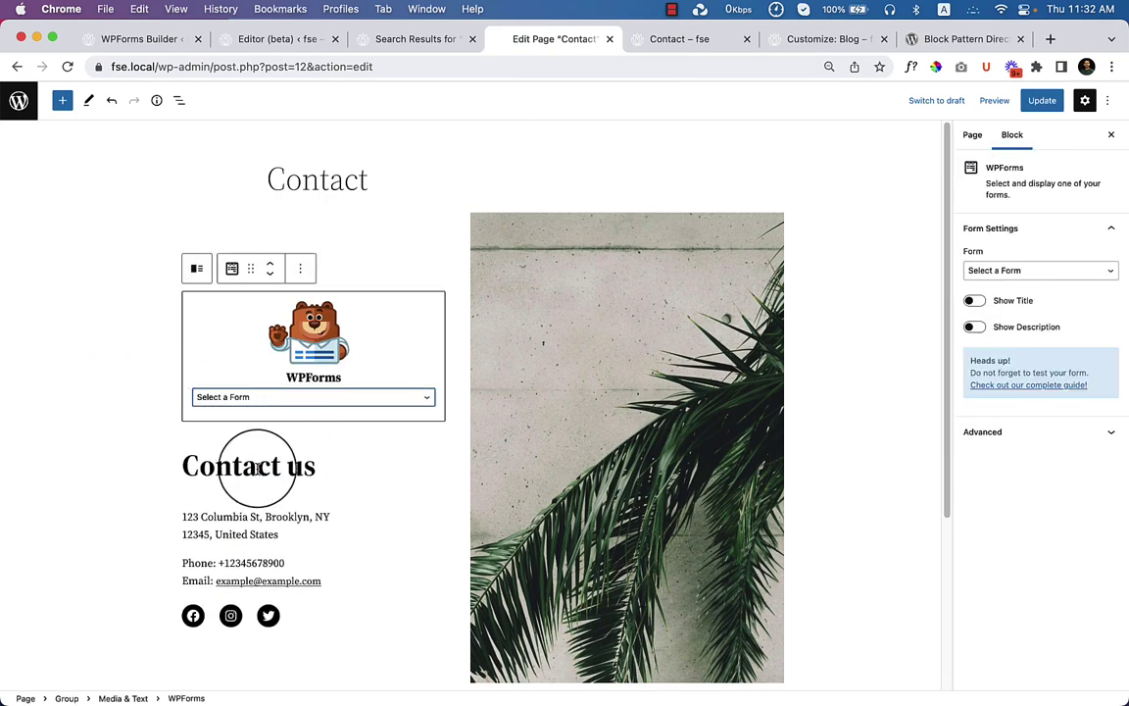
Step: Set the WPForms block to display the Simple Contact Form and update the page
{"action": "left_click", "coordinate": [291, 397]}
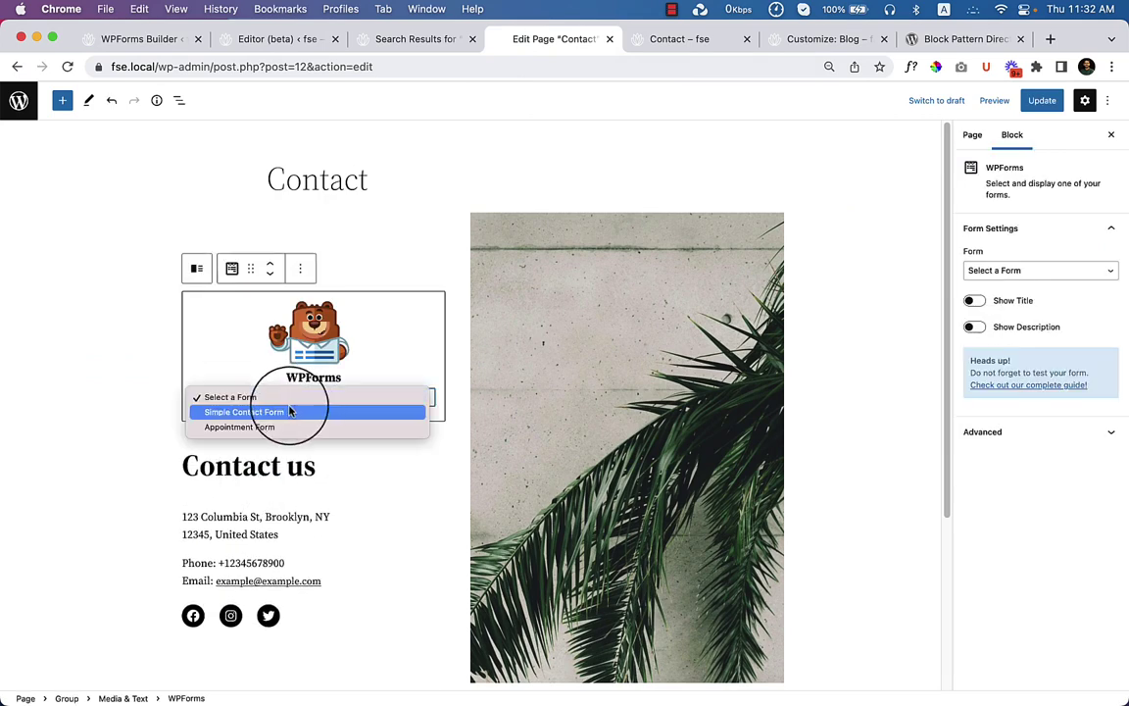
{"action": "left_click", "coordinate": [231, 416]}
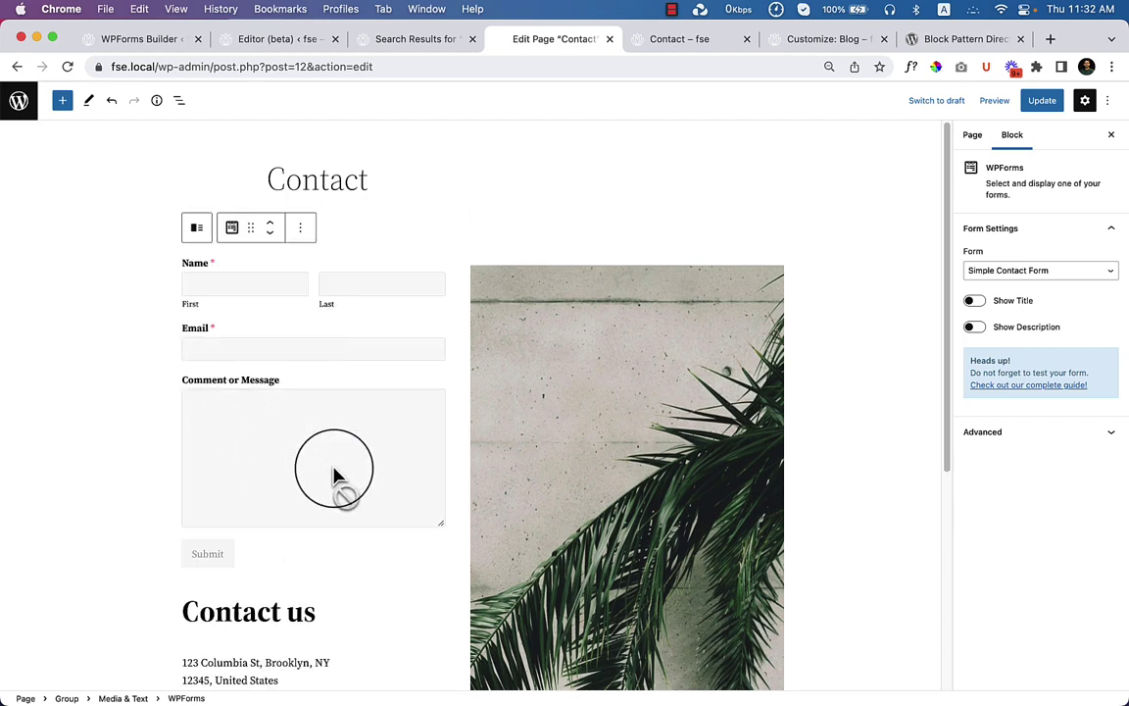
{"action": "scroll", "coordinate": [392, 482], "scroll_direction": "down", "scroll_amount": 3}
{"action": "left_click", "coordinate": [1042, 101]}
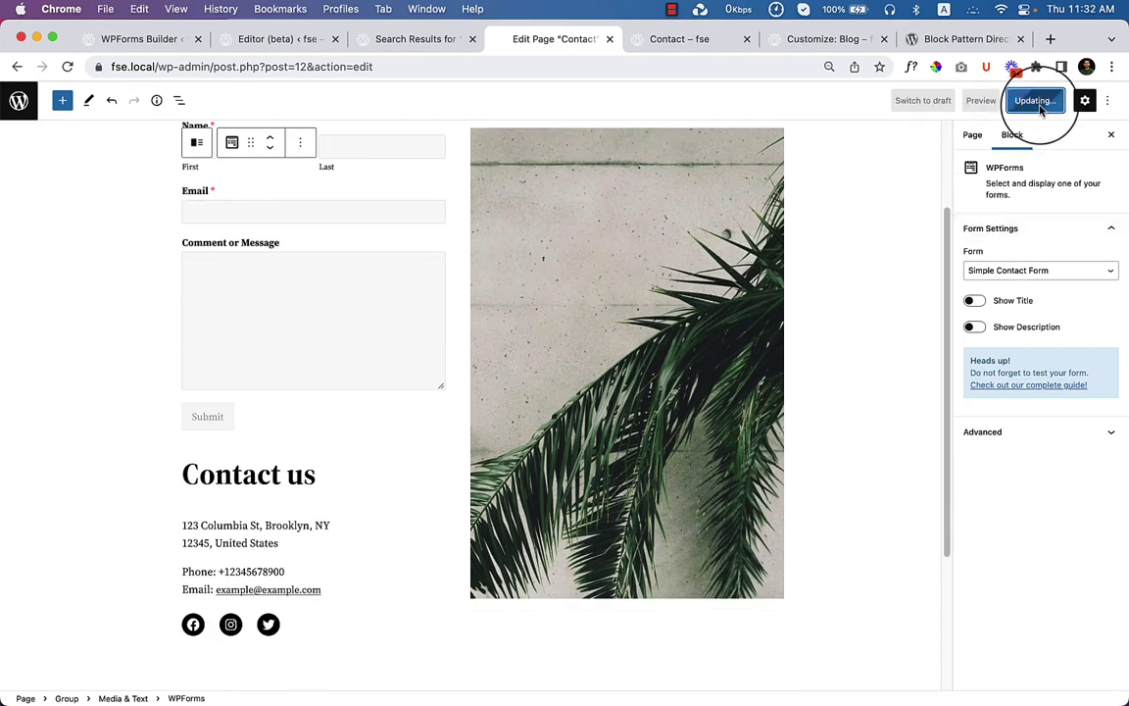
Step: Reload the live Contact page at 100% zoom and examine the form's placement relative to the contact details, image and footer
{"action": "left_click", "coordinate": [686, 40]}
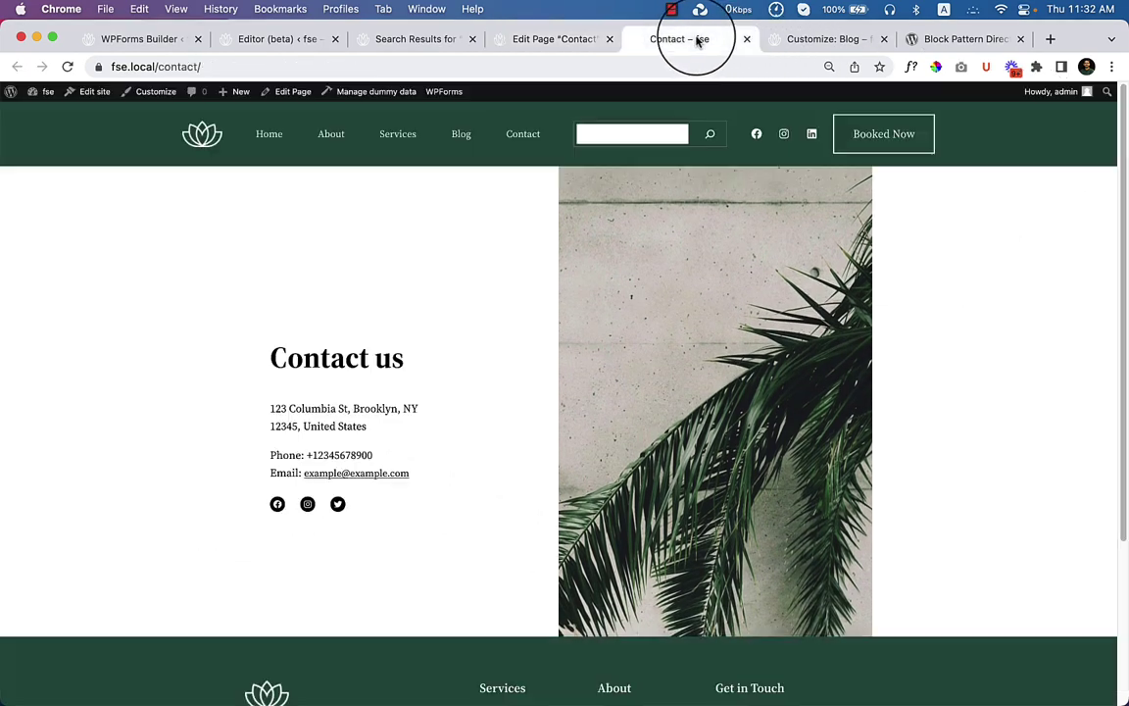
{"action": "right_click", "coordinate": [384, 281]}
{"action": "left_click", "coordinate": [417, 320]}
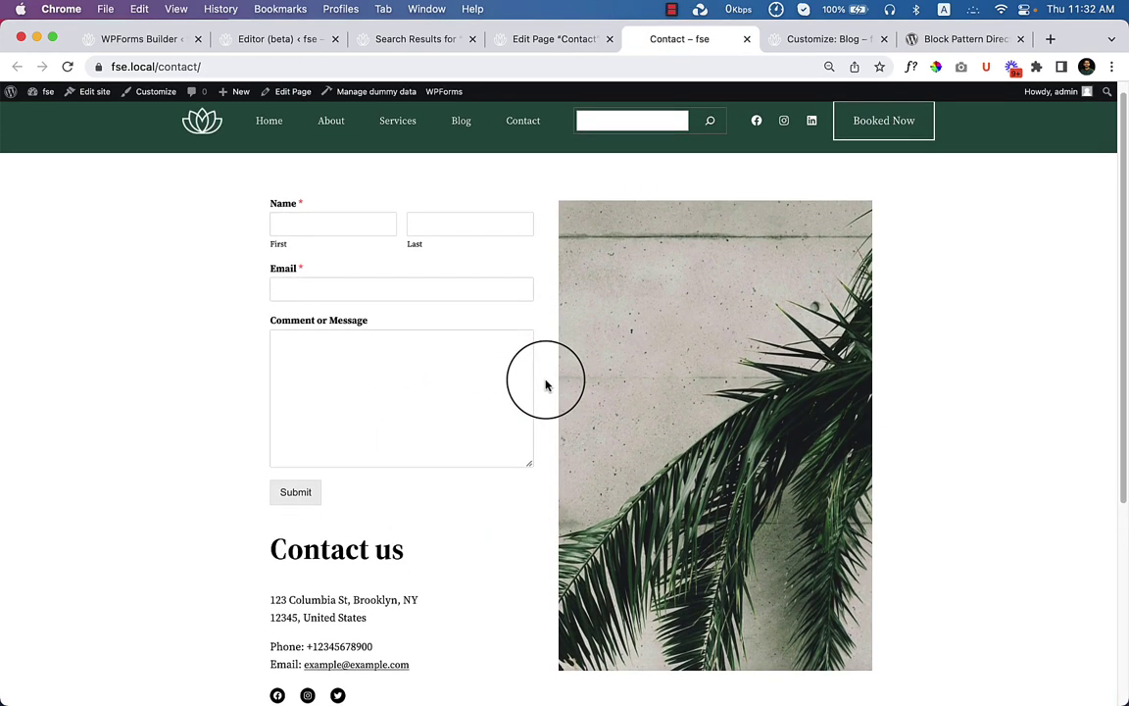
{"action": "key", "text": "super+0"}
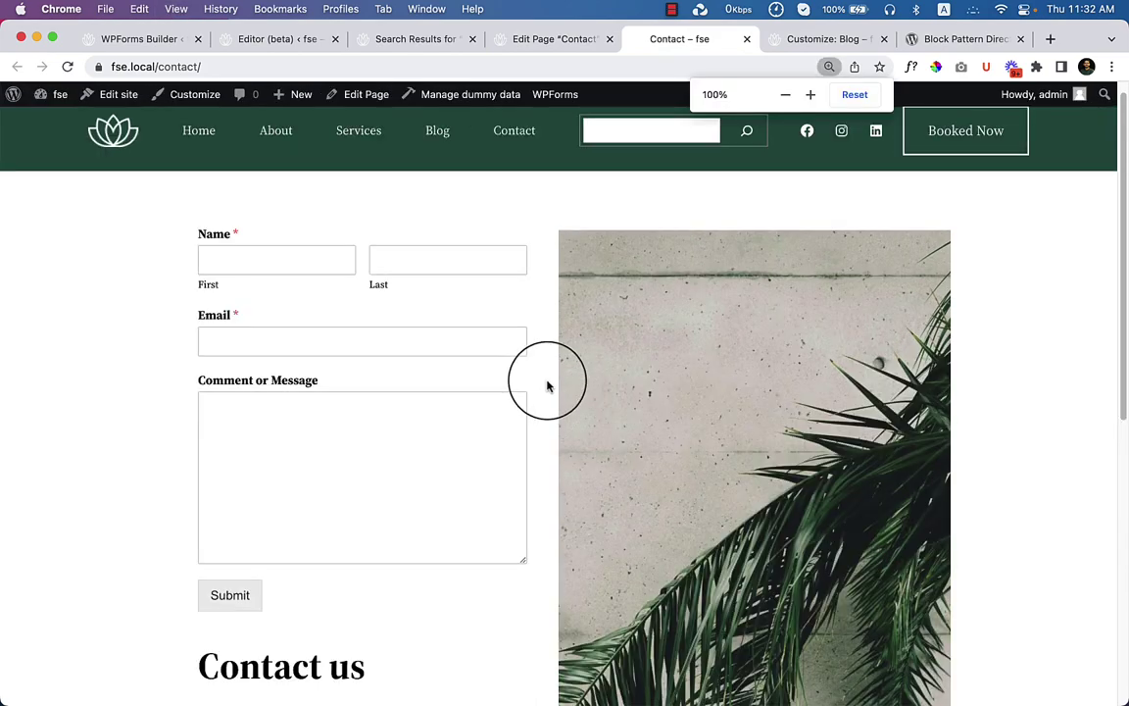
{"action": "scroll", "coordinate": [547, 386], "scroll_direction": "down", "scroll_amount": 3}
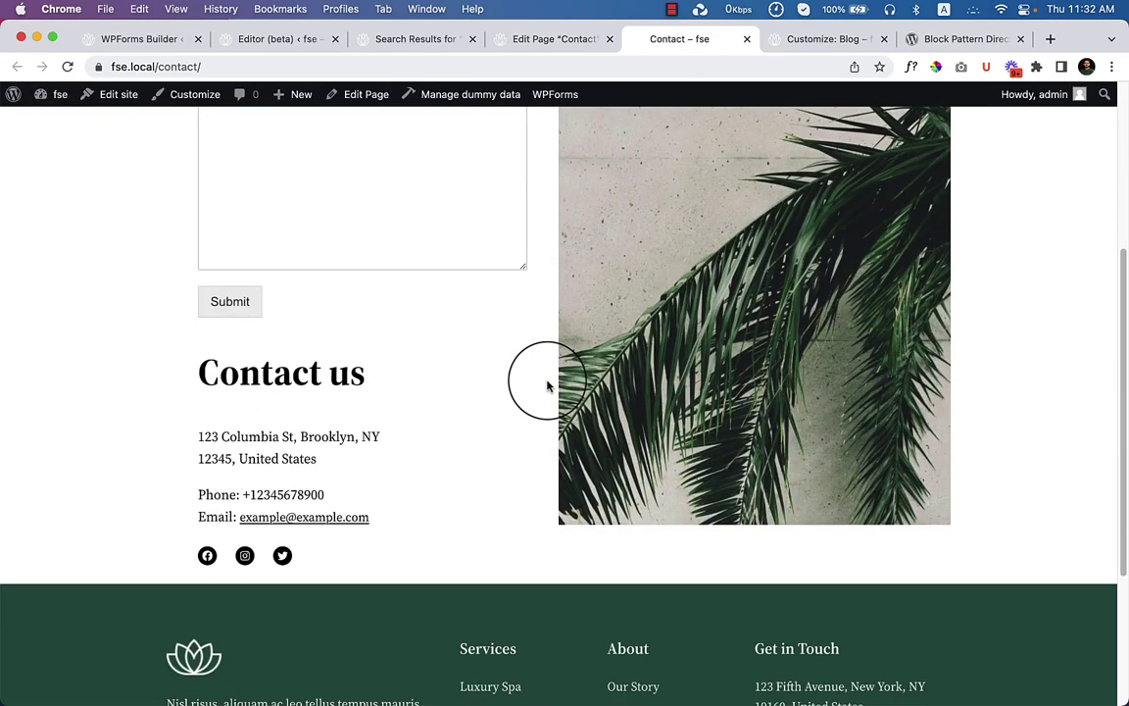
{"action": "scroll", "coordinate": [547, 386], "scroll_direction": "down", "scroll_amount": 2}
{"action": "scroll", "coordinate": [547, 385], "scroll_direction": "up", "scroll_amount": 2}
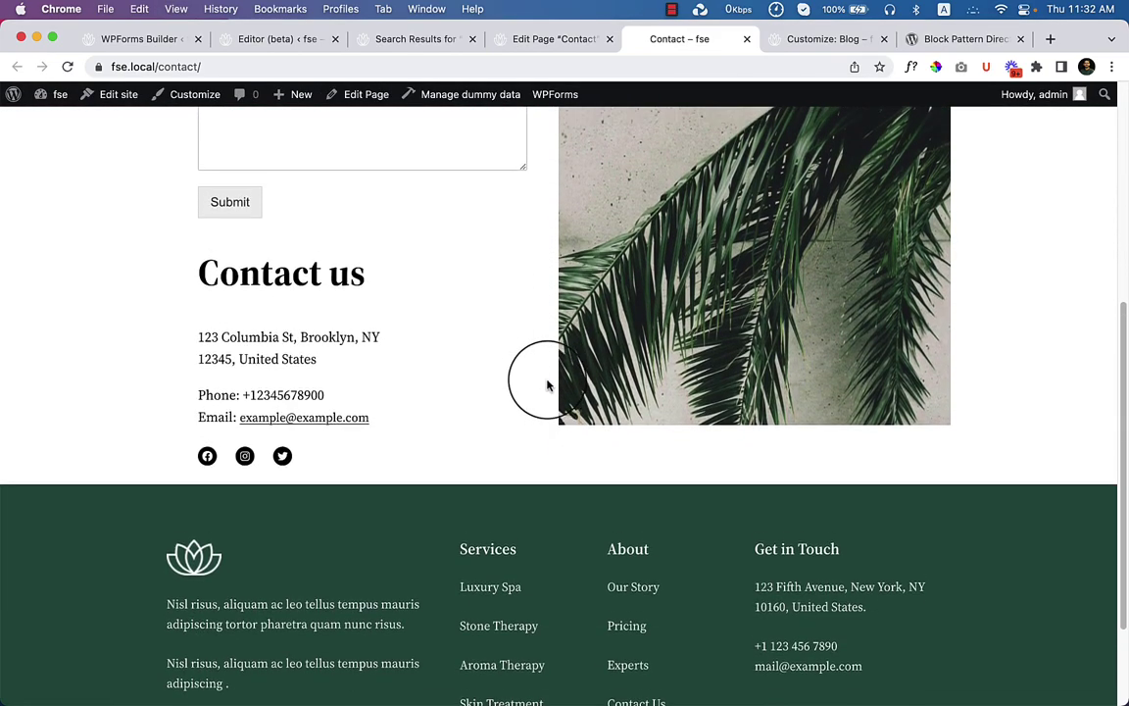
{"action": "scroll", "coordinate": [547, 386], "scroll_direction": "up", "scroll_amount": 3}
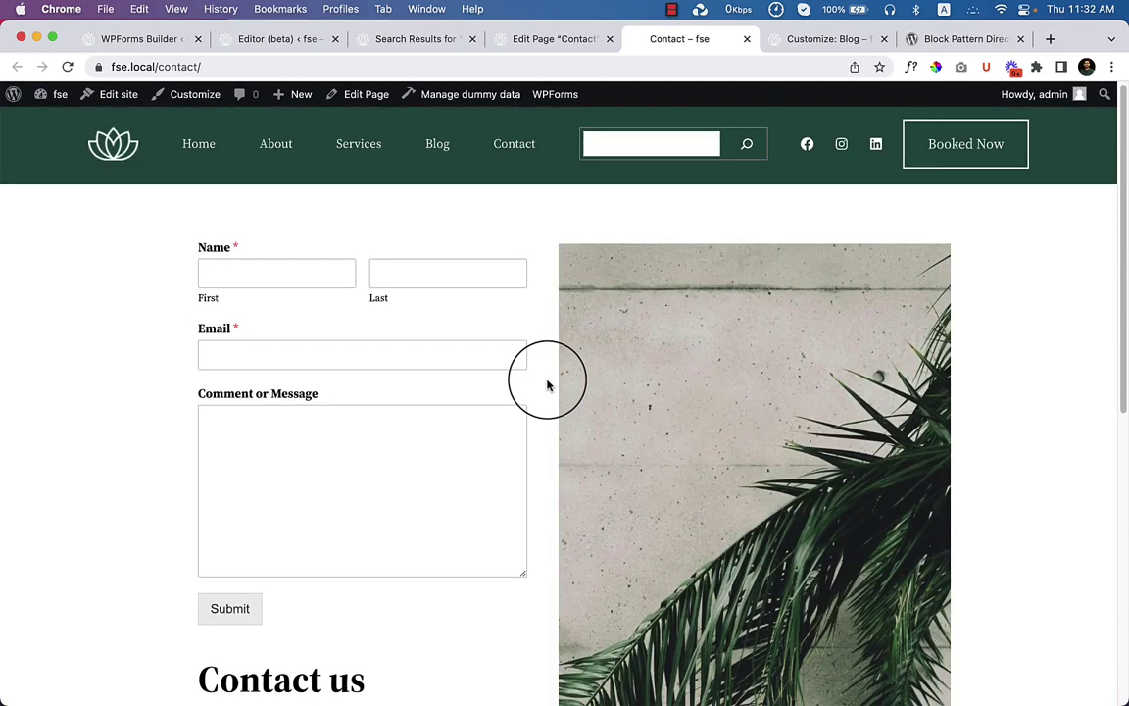
{"action": "scroll", "coordinate": [547, 385], "scroll_direction": "down", "scroll_amount": 2}
{"action": "scroll", "coordinate": [547, 385], "scroll_direction": "down", "scroll_amount": 2}
{"action": "scroll", "coordinate": [549, 382], "scroll_direction": "up", "scroll_amount": 4}
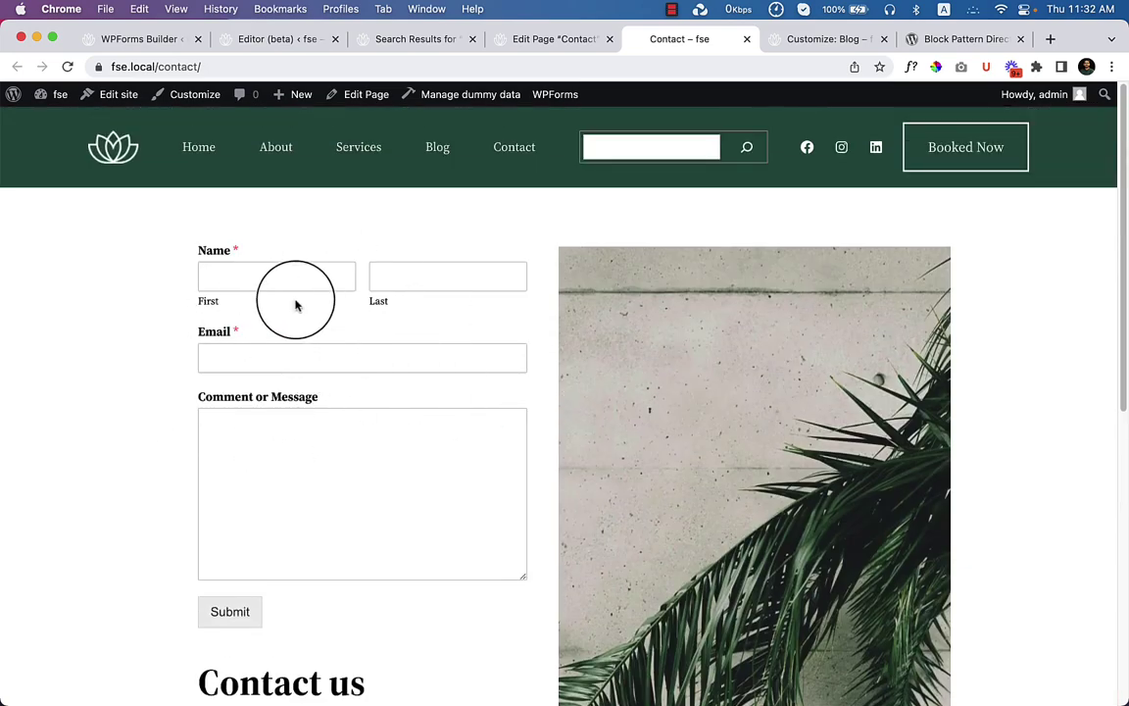
Step: Back in the Contact page editor, move the WPForms block below the heading, contact paragraphs and social icons
{"action": "left_click", "coordinate": [529, 41]}
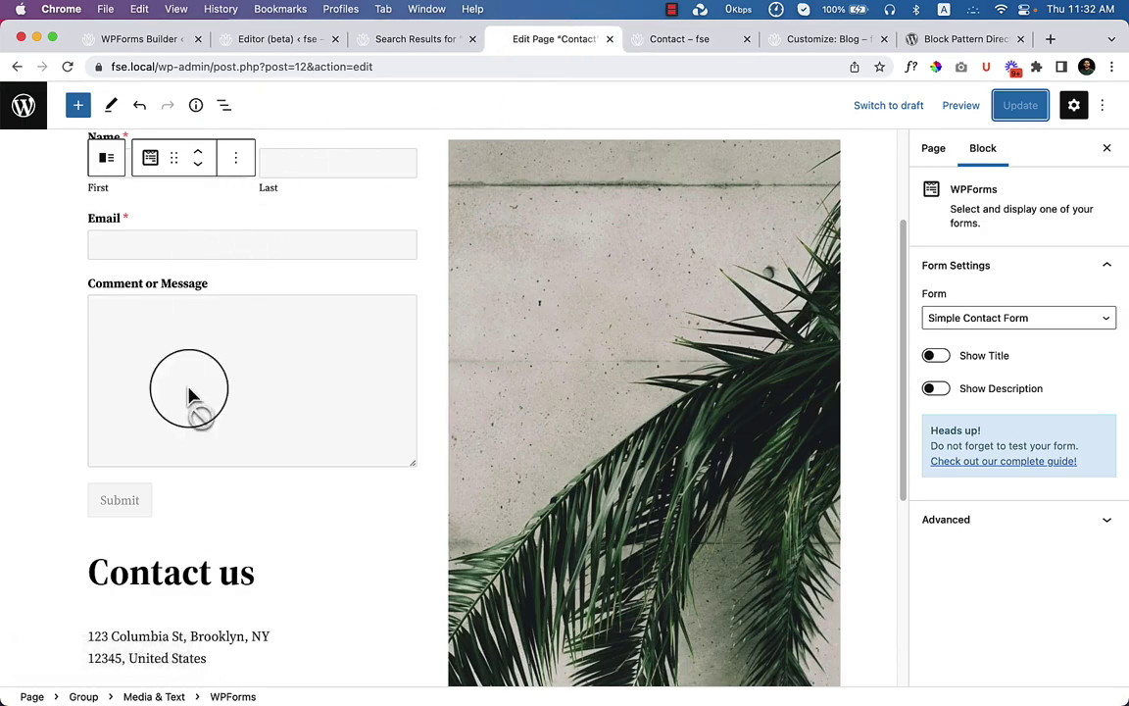
{"action": "left_click", "coordinate": [201, 165]}
{"action": "left_click", "coordinate": [201, 164]}
{"action": "left_click", "coordinate": [201, 165]}
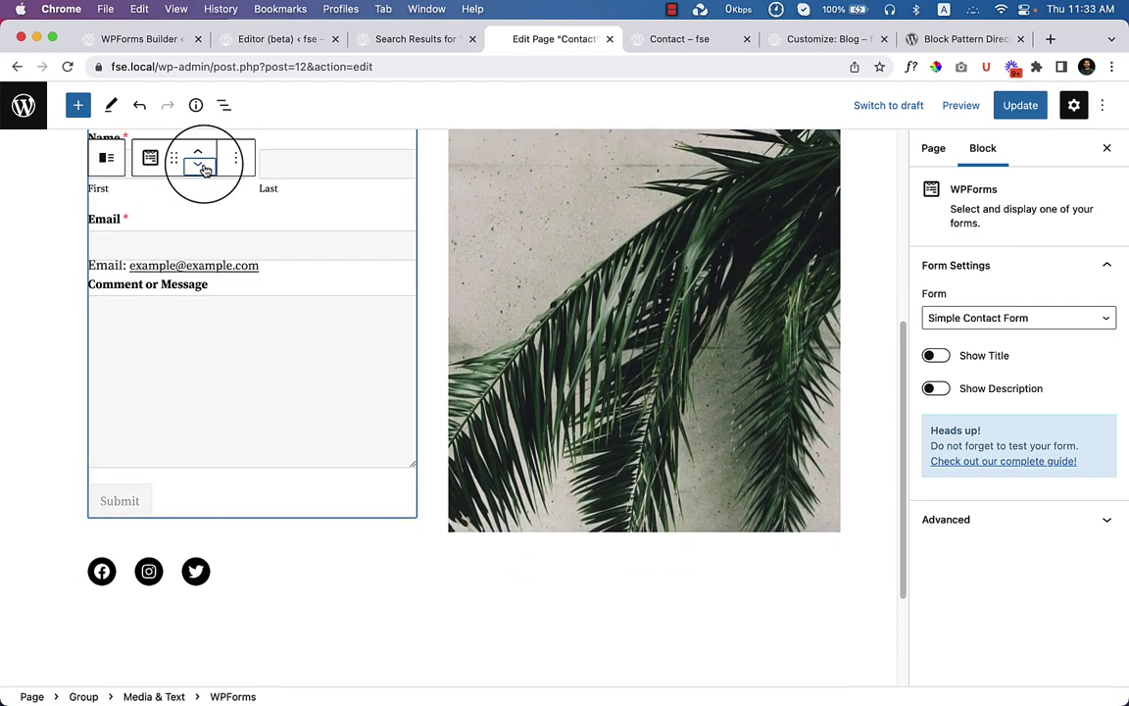
{"action": "scroll", "coordinate": [353, 451], "scroll_direction": "up", "scroll_amount": 5}
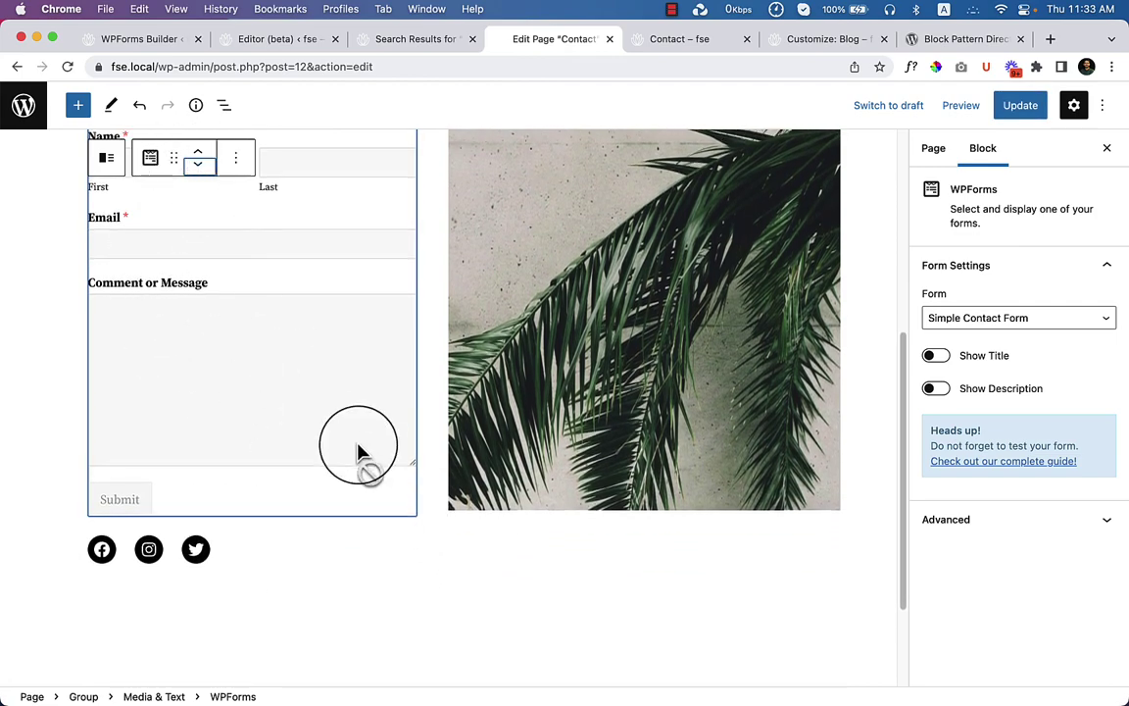
{"action": "scroll", "coordinate": [358, 449], "scroll_direction": "down", "scroll_amount": 3}
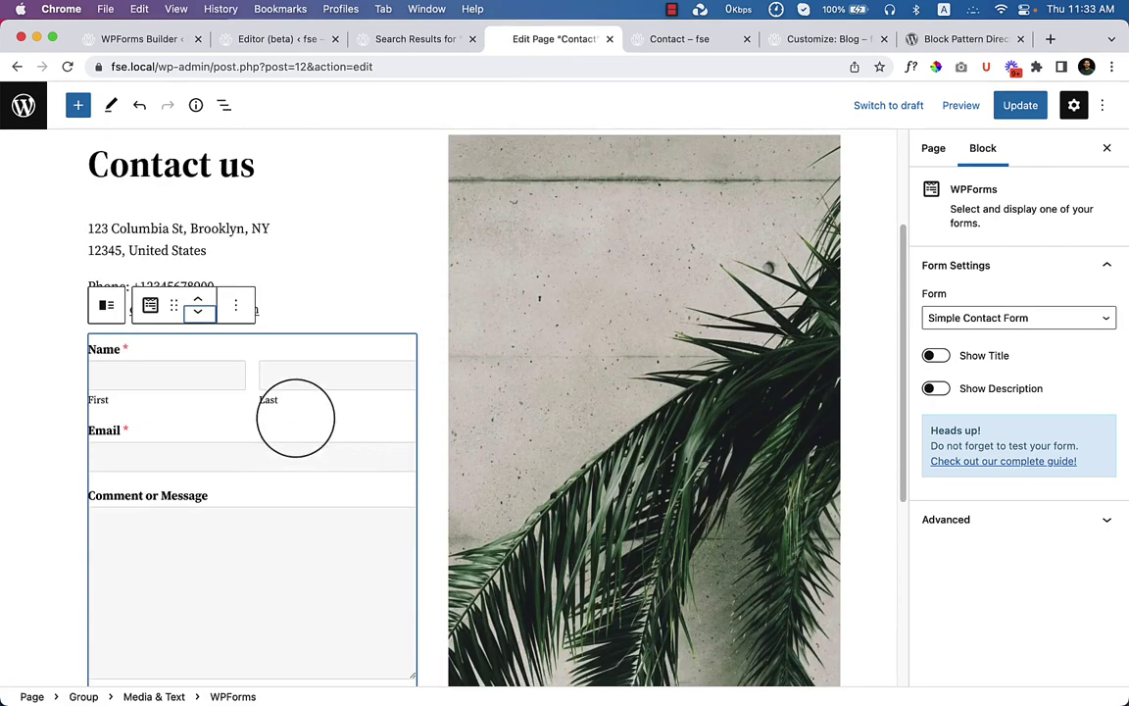
{"action": "left_click", "coordinate": [197, 310]}
{"action": "left_click", "coordinate": [373, 240]}
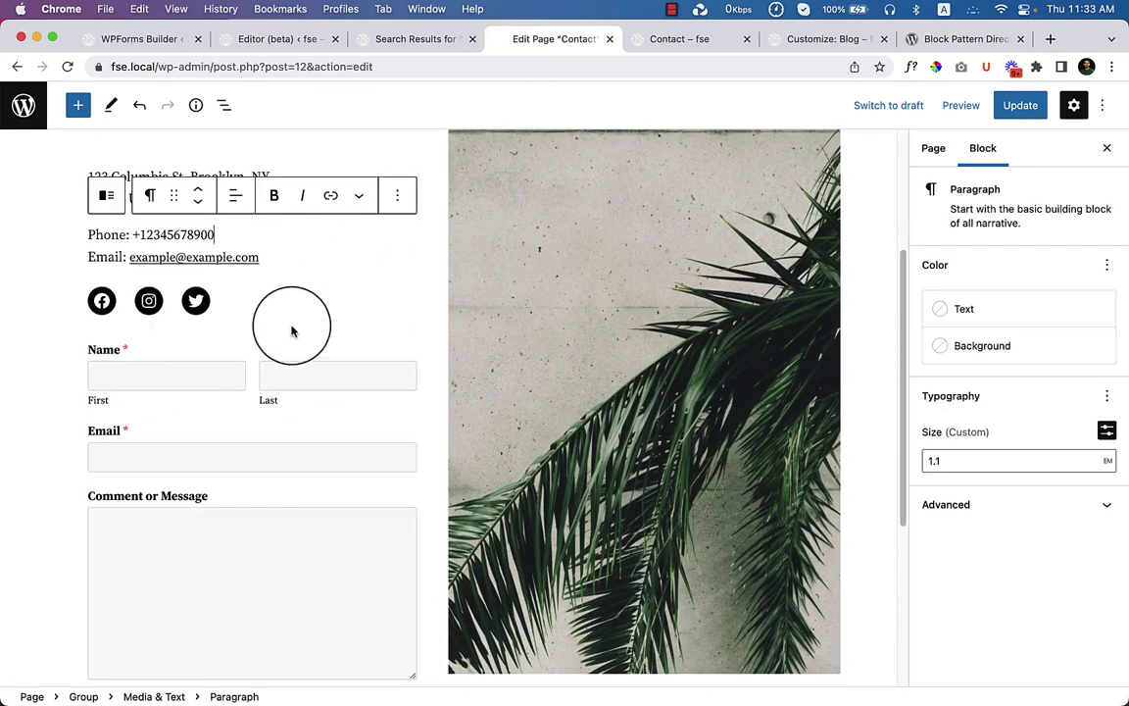
Step: Remove the Social Icons block between the contact details and the form, and update the page
{"action": "scroll", "coordinate": [291, 330], "scroll_direction": "up", "scroll_amount": 3}
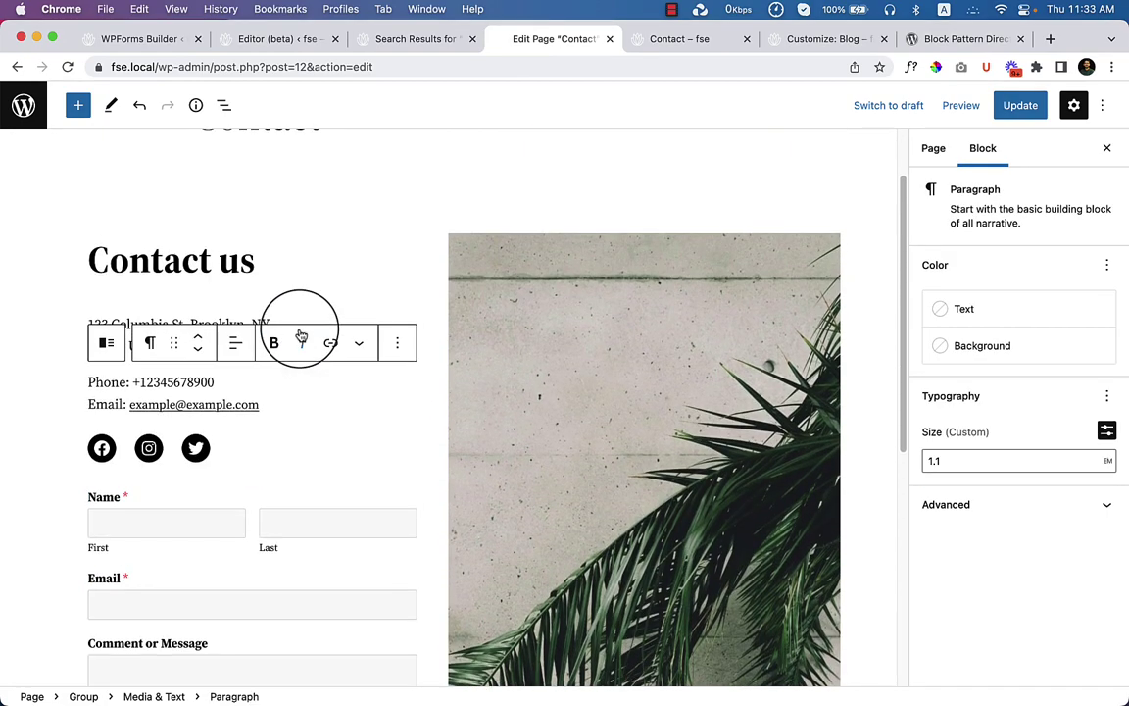
{"action": "left_click", "coordinate": [262, 463]}
{"action": "left_click", "coordinate": [341, 406]}
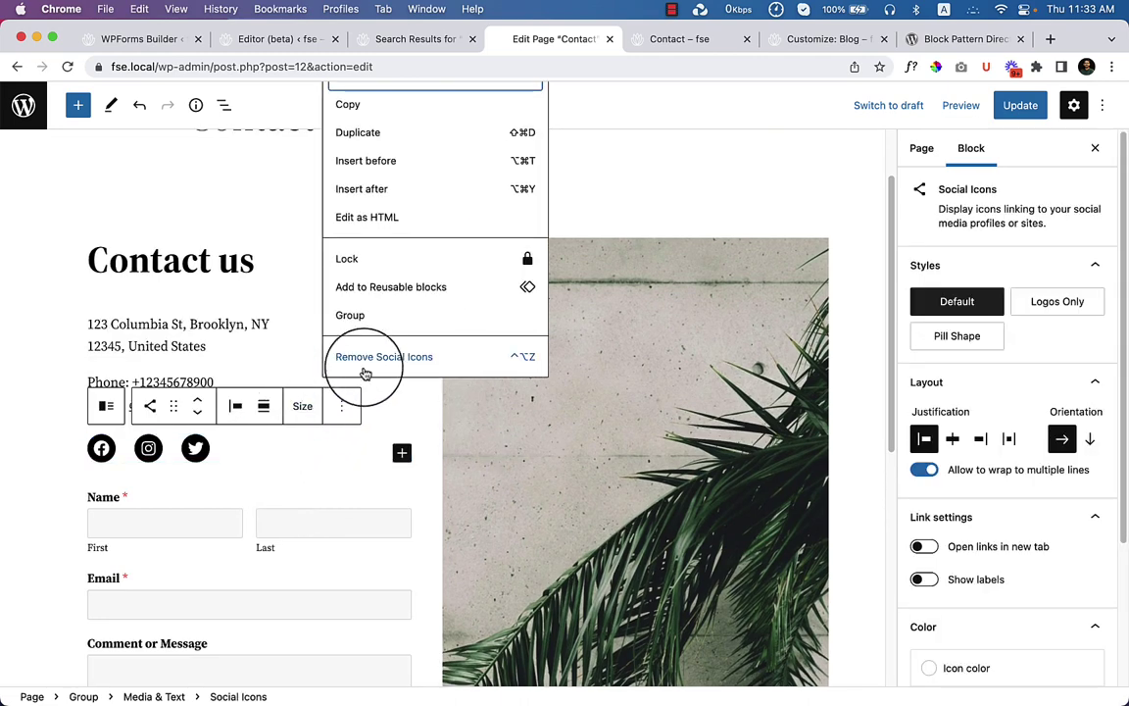
{"action": "left_click", "coordinate": [361, 429]}
{"action": "scroll", "coordinate": [529, 338], "scroll_direction": "up", "scroll_amount": 2}
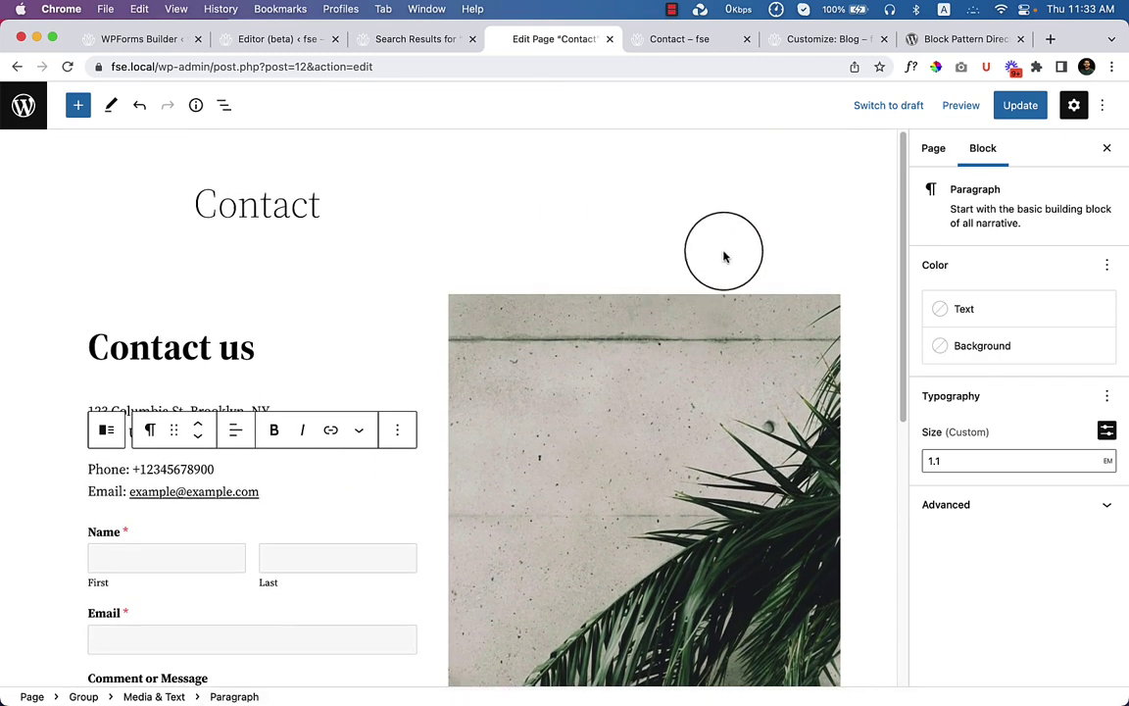
{"action": "left_click", "coordinate": [1010, 108]}
Step: Reload the live Contact page and review the updated layout from the heading down to the footer
{"action": "left_click", "coordinate": [710, 46]}
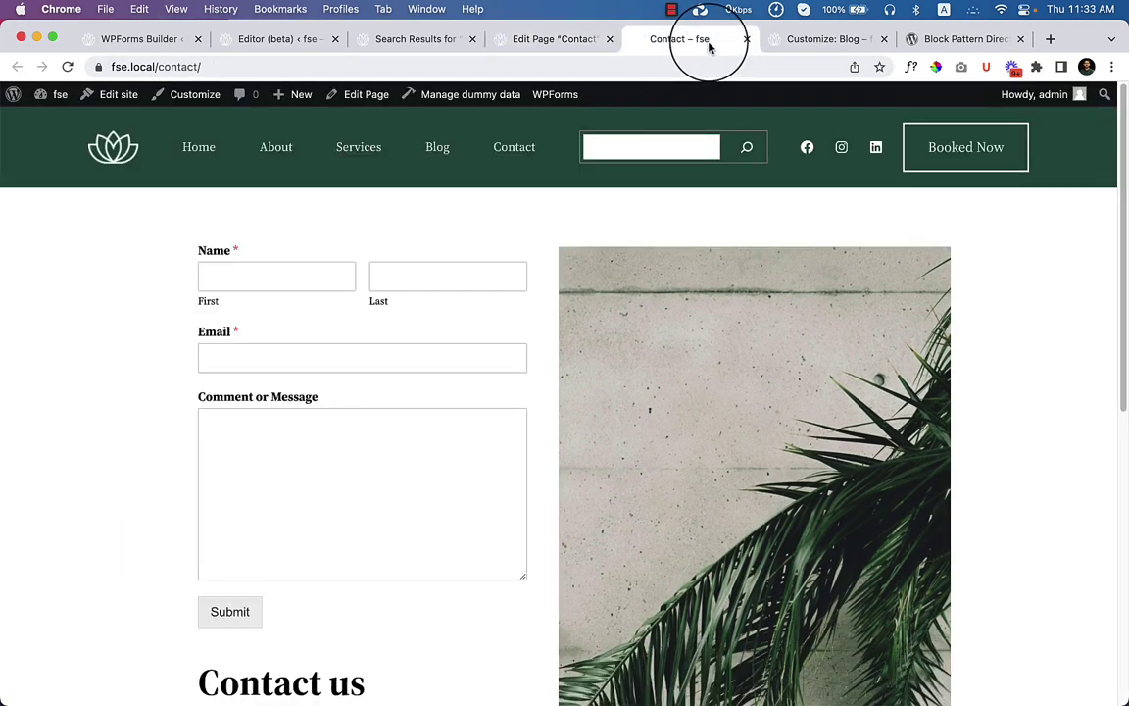
{"action": "left_click", "coordinate": [68, 66]}
{"action": "scroll", "coordinate": [560, 499], "scroll_direction": "down", "scroll_amount": 4}
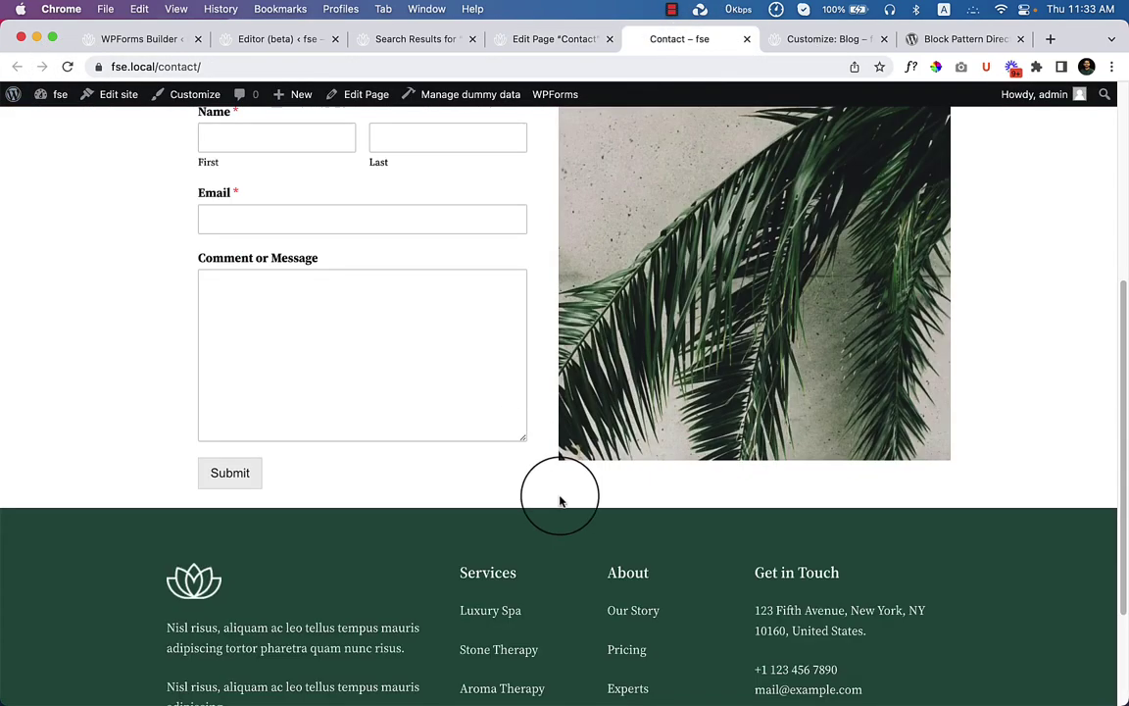
{"action": "scroll", "coordinate": [563, 498], "scroll_direction": "up", "scroll_amount": 4}
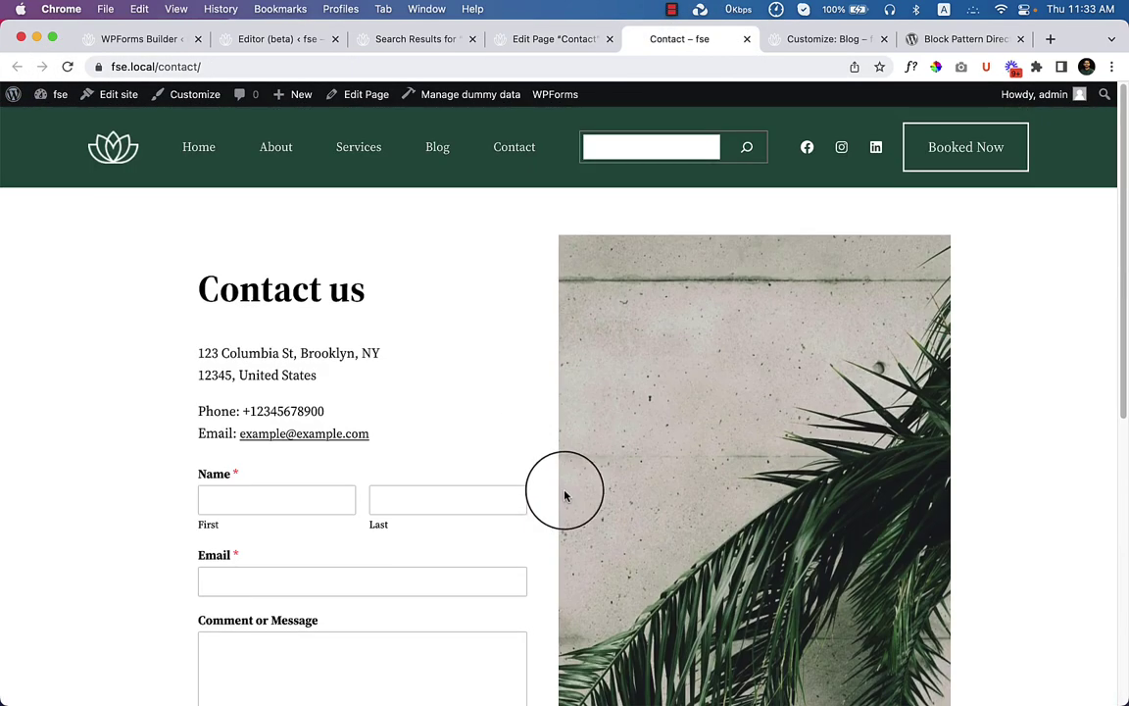